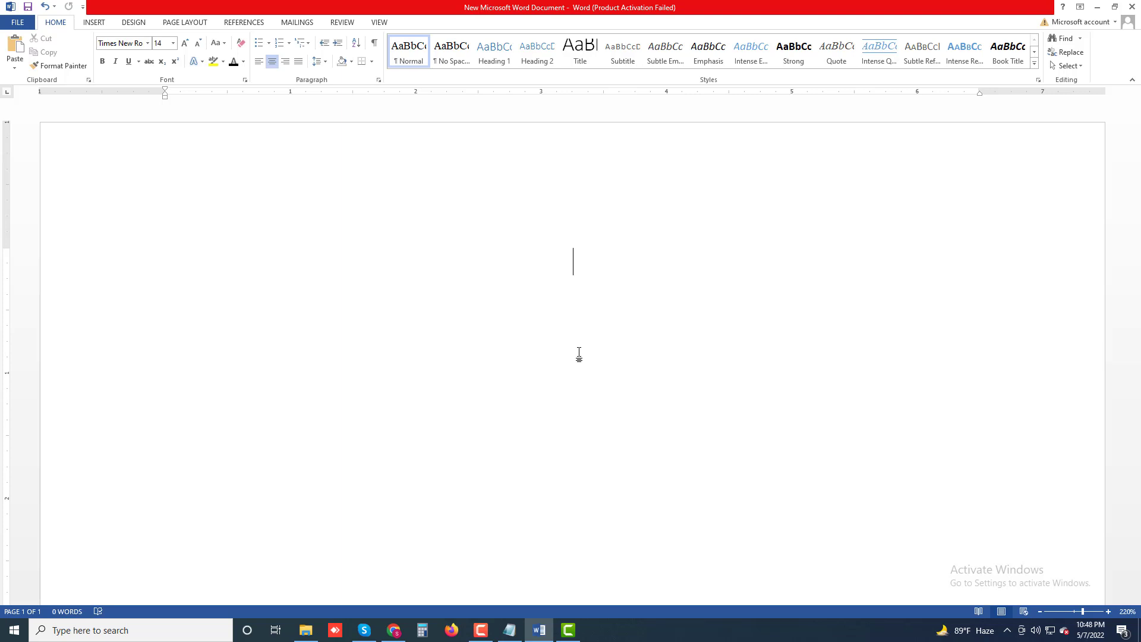
Enter the centered title "Schedule Habits as Google Calendar Events" at the start of the document.
type("Shedu")
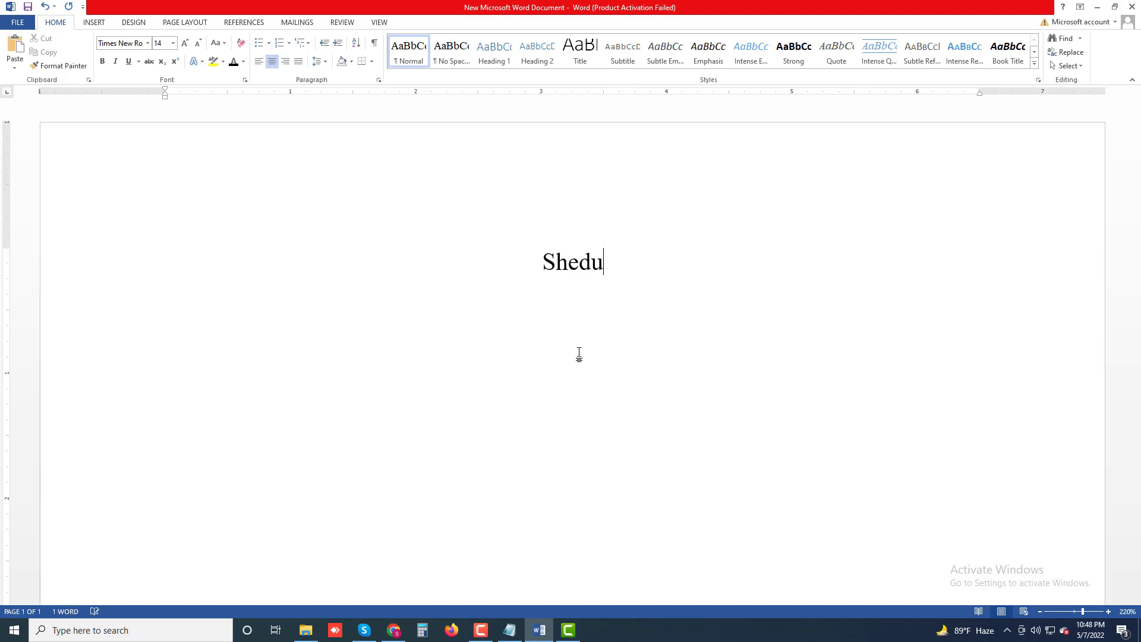
type("le")
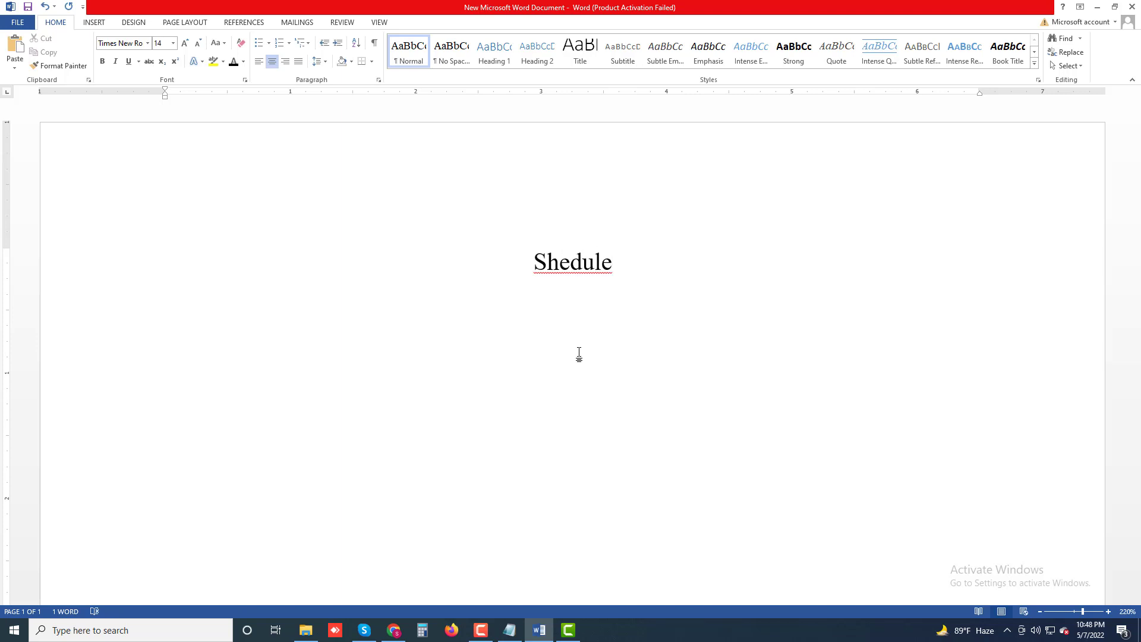
key("BackSpace")
key("BackSpace")
key("BackSpace")
key("BackSpace")
key("BackSpace")
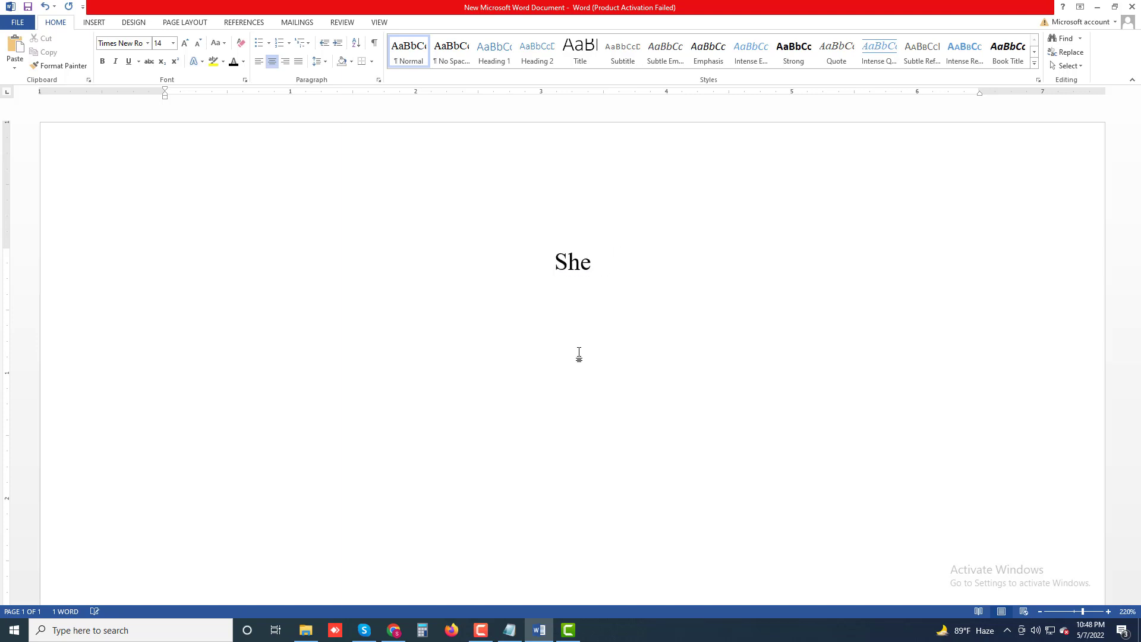
key("BackSpace")
key("BackSpace")
type("chedu")
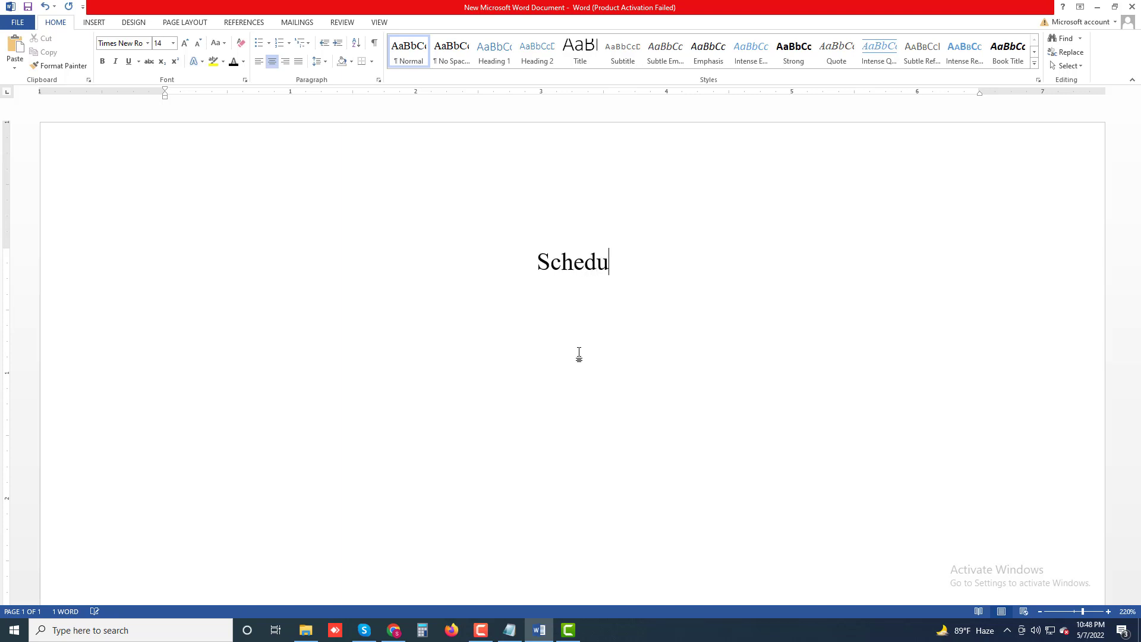
type("le Habi")
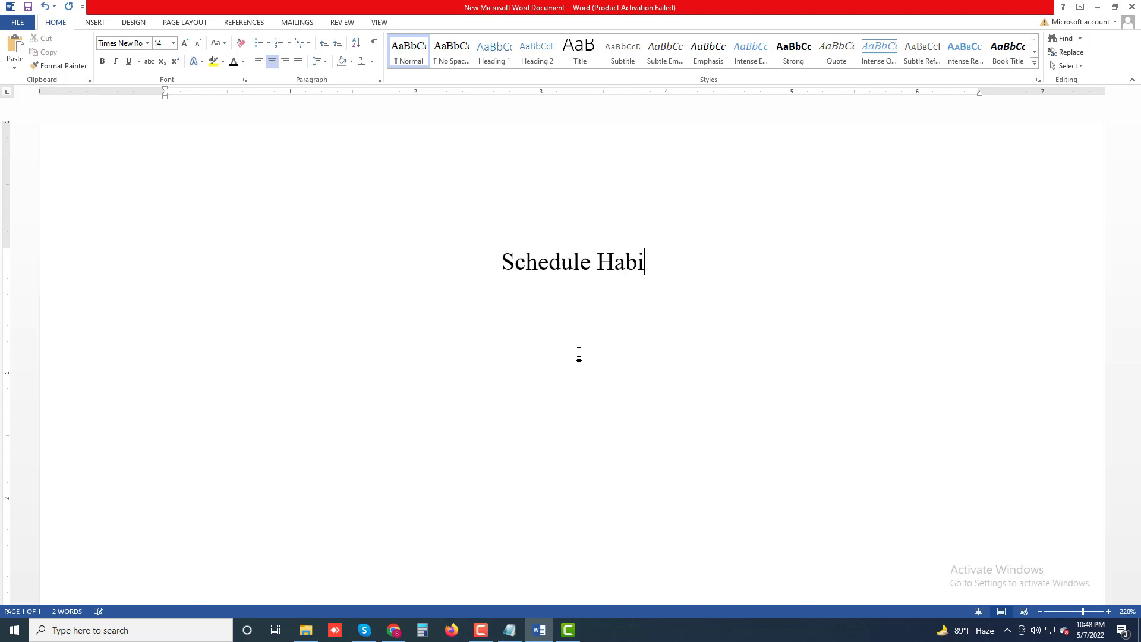
type("ts a")
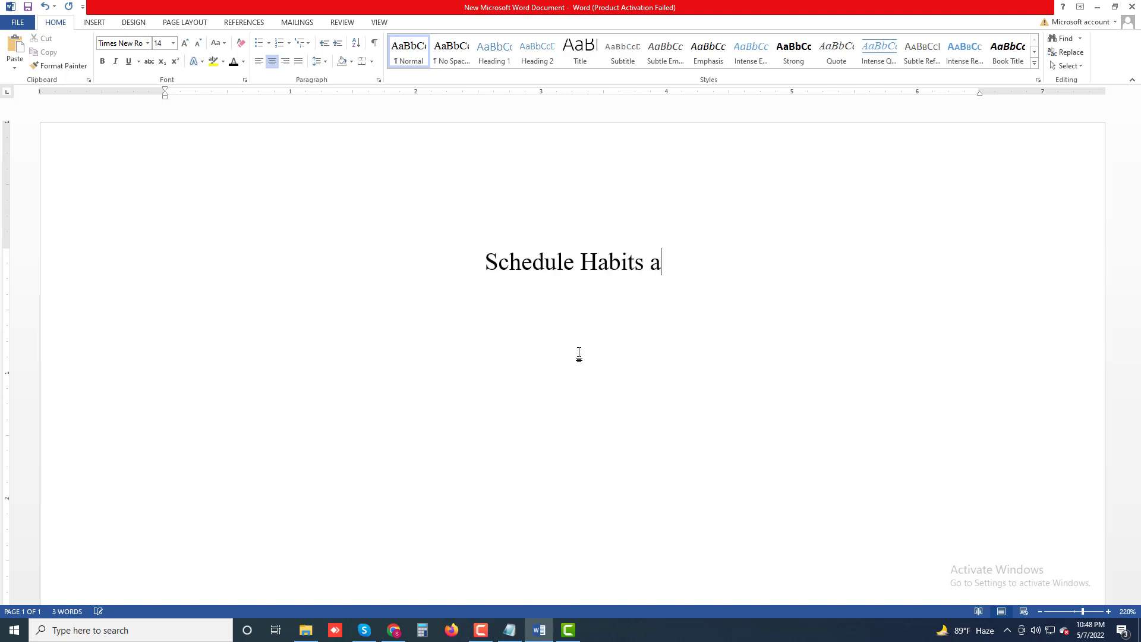
type("s Goog")
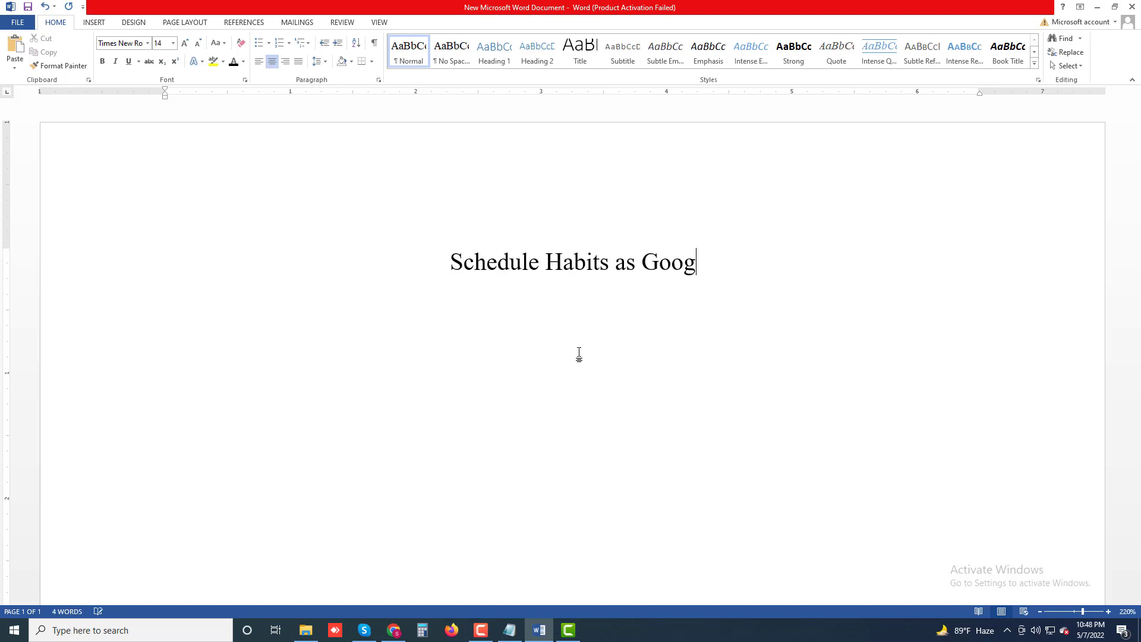
type("le Ca")
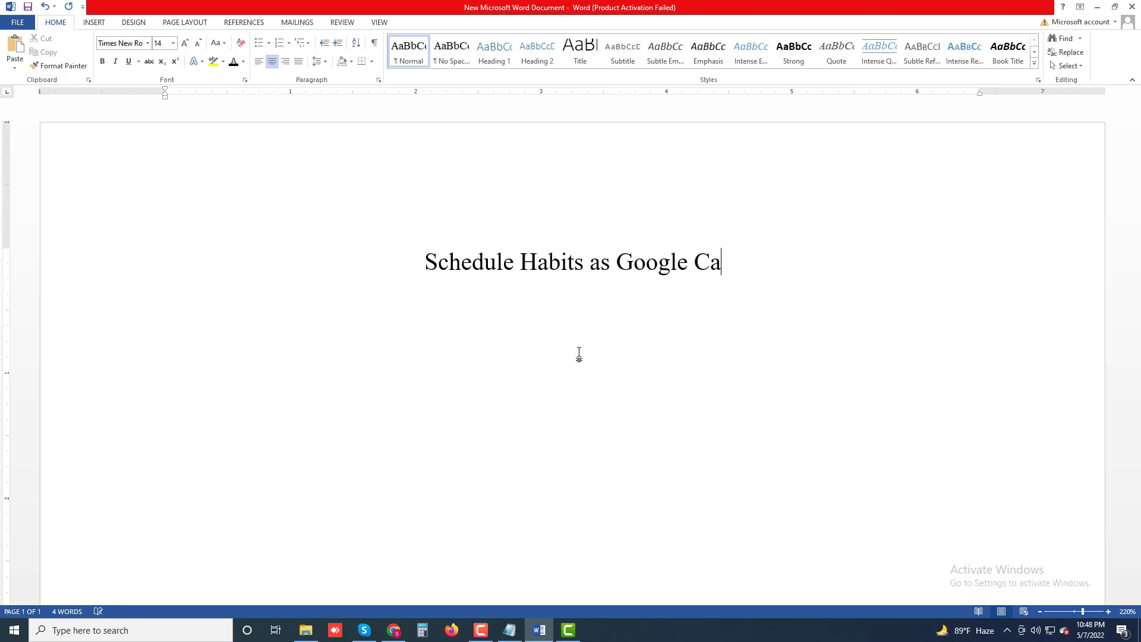
type("lendar ")
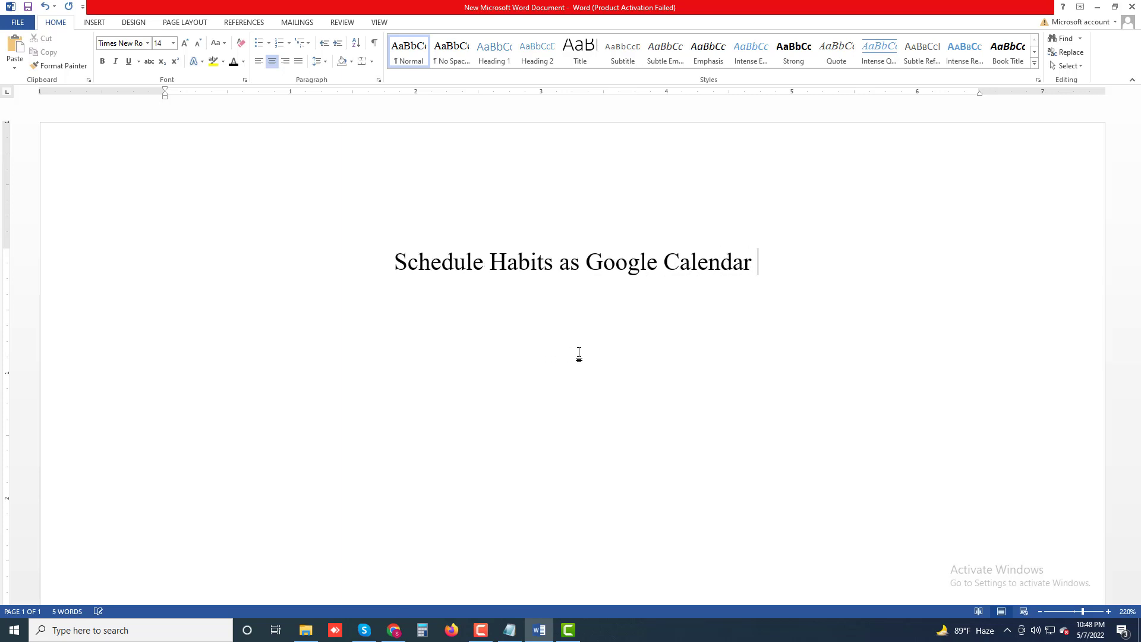
type("Events")
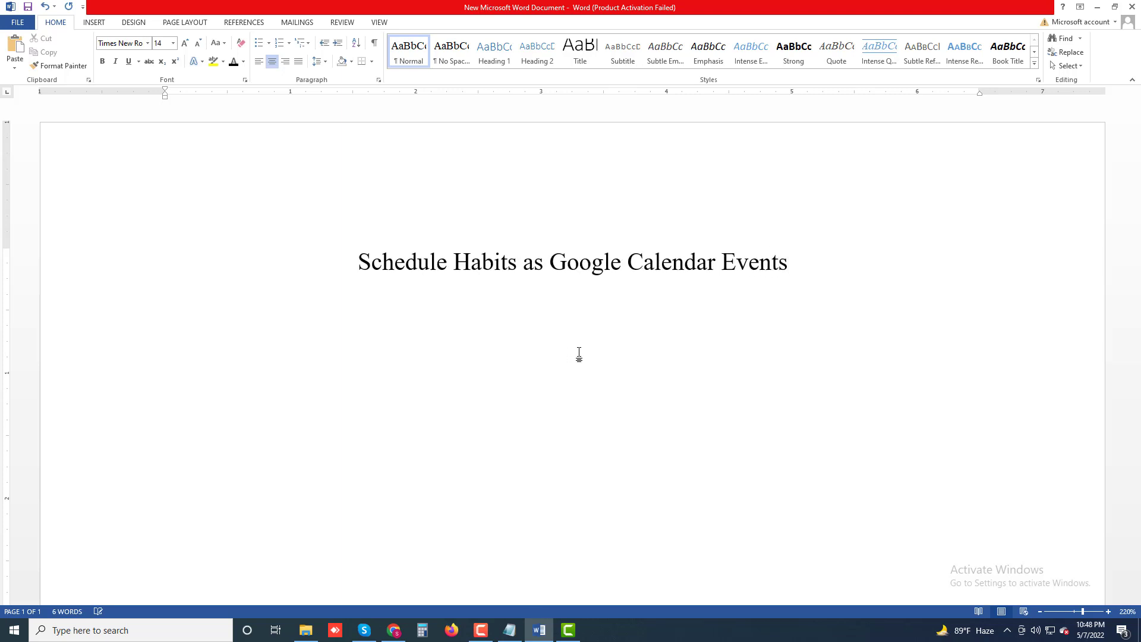
Start a justified paragraph below the title reading "With your list in one hand, log in to Google Clendar (".
key("ctrl+j")
type("With your")
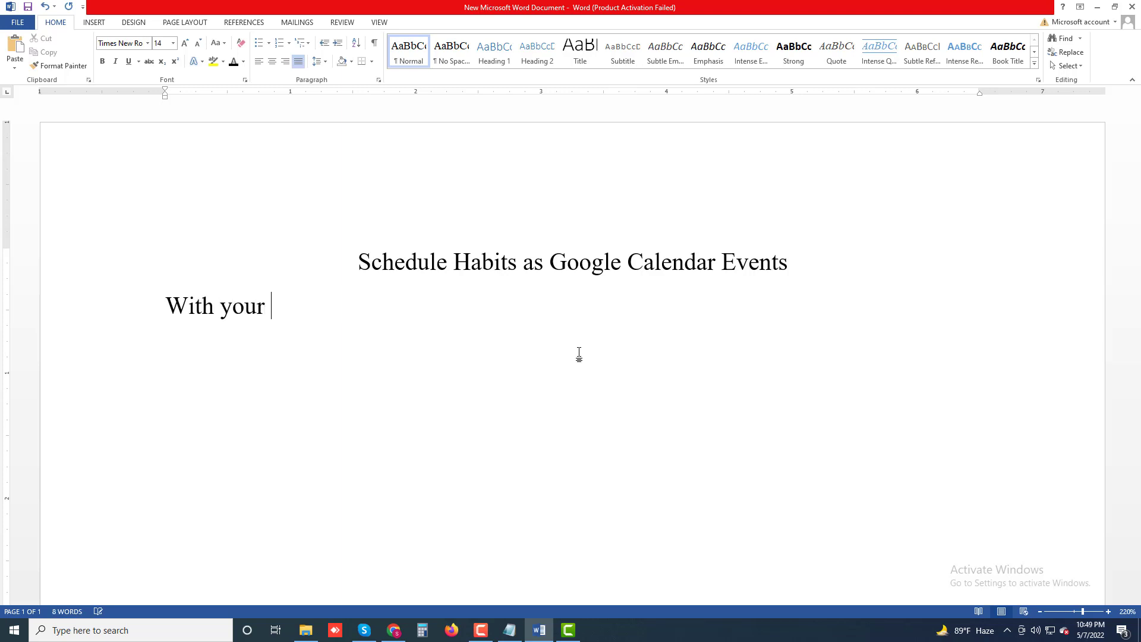
type(" list in one")
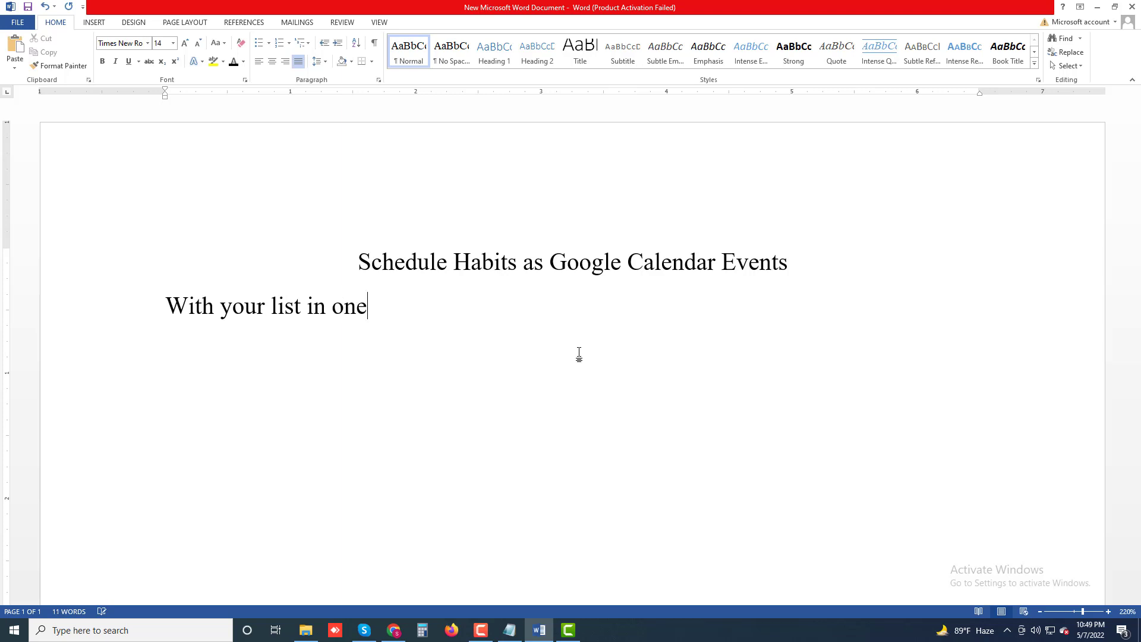
type(" hand, lo")
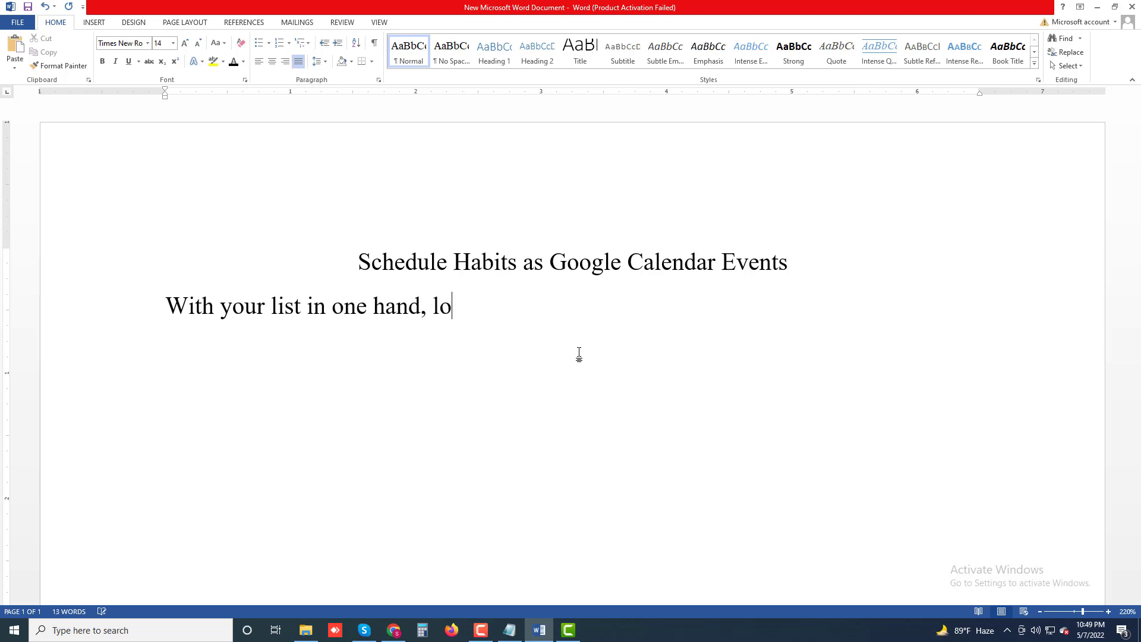
type("g in to g")
key("BackSpace")
type("G")
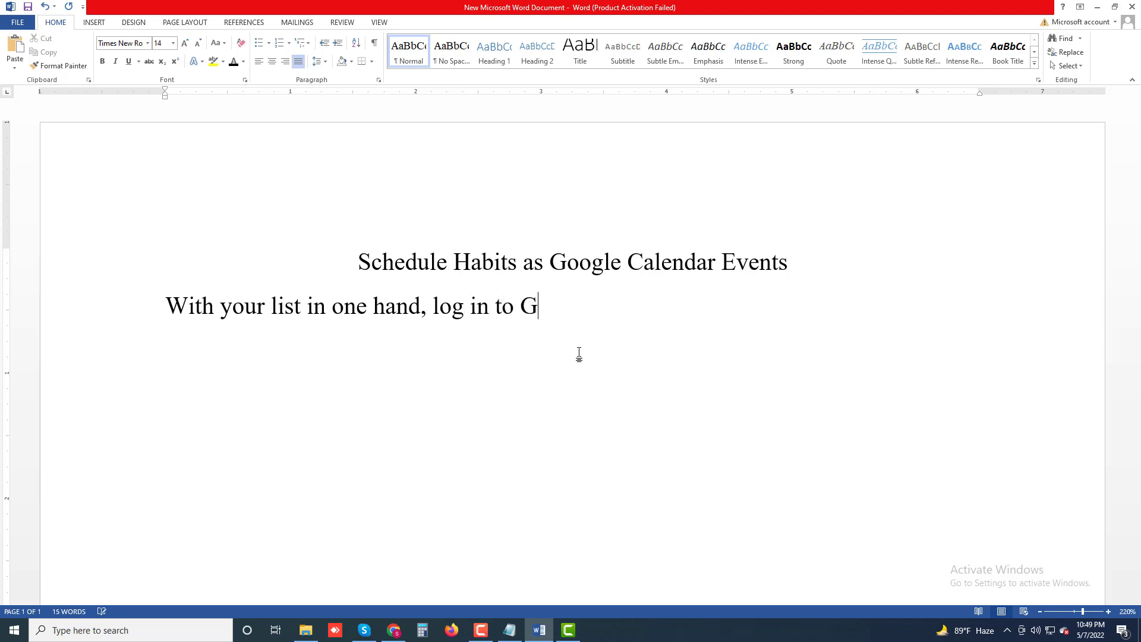
type("oogle Cla")
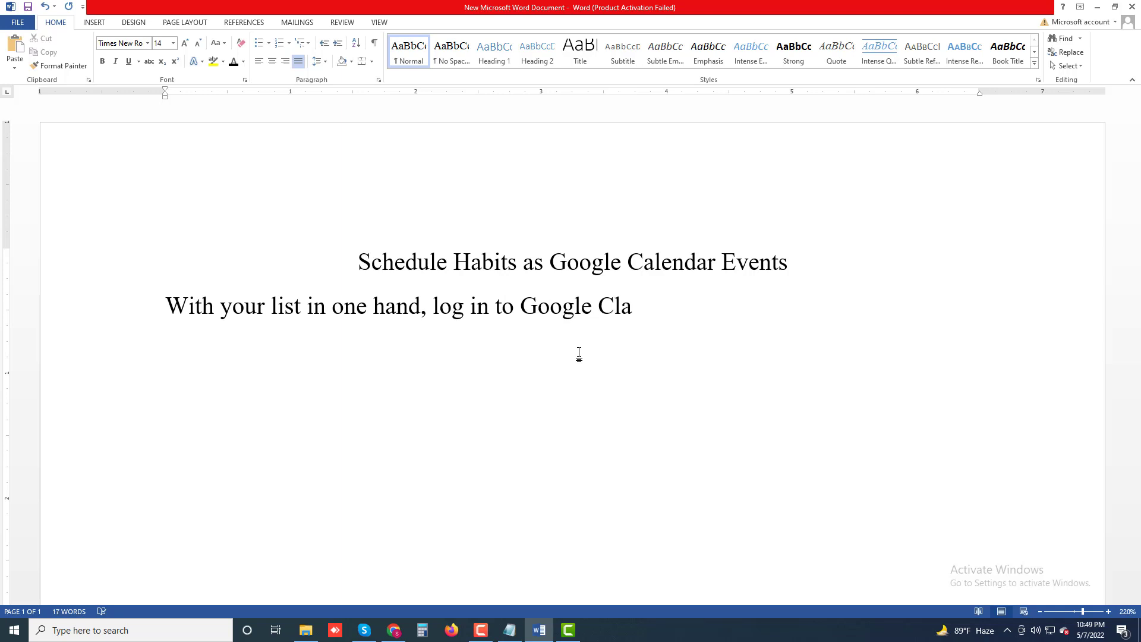
type("ndar")
key("BackSpace")
key("BackSpace")
key("BackSpace")
key("BackSpace")
key("BackSpace")
type("endar (")
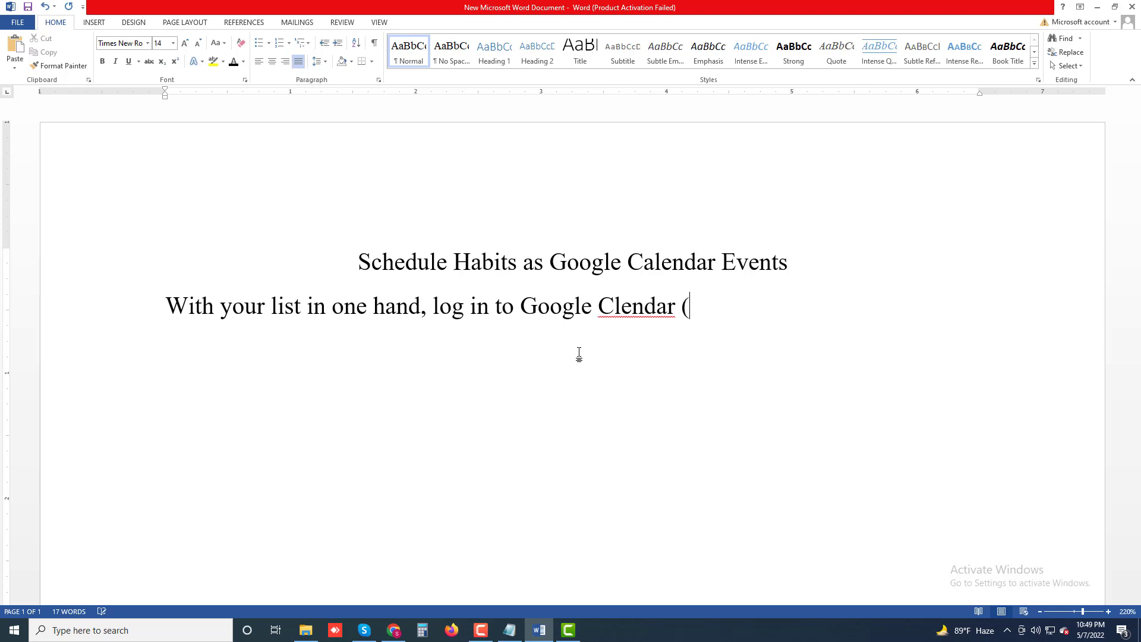
Continue the paragraph with "at calendar.google.com) with your".
type("at calendar")
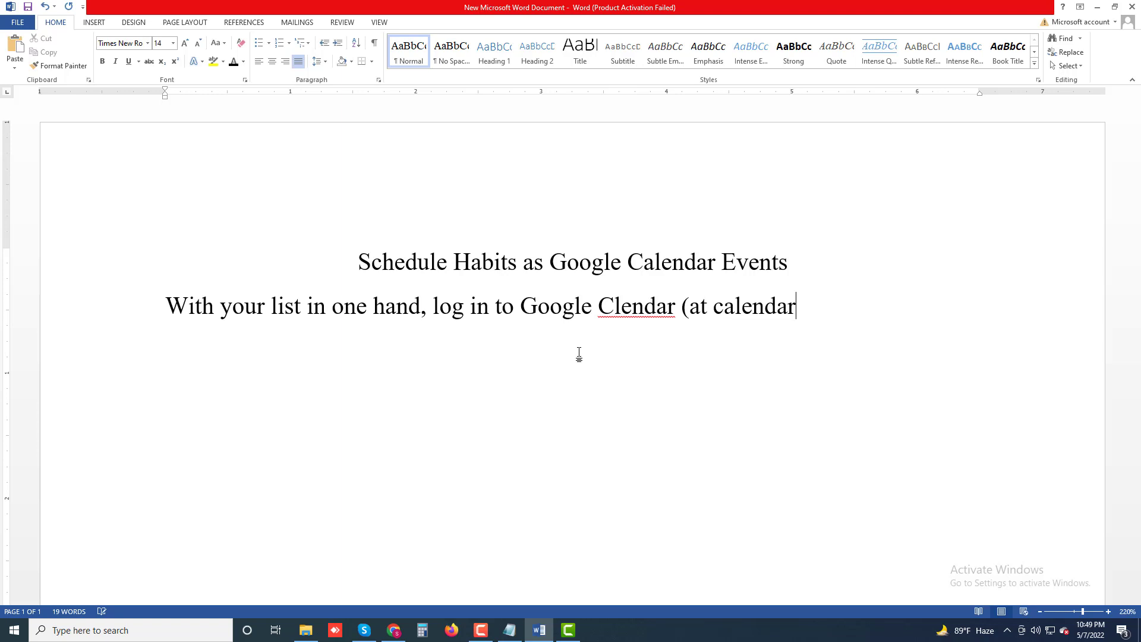
type(".google.")
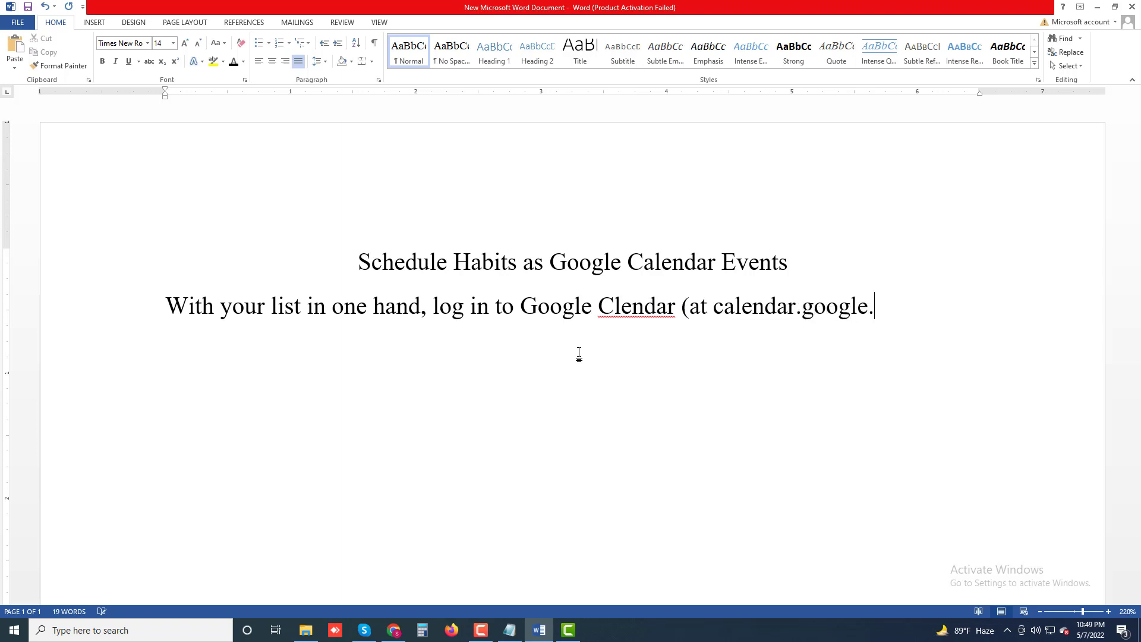
type("com)")
type(" wit")
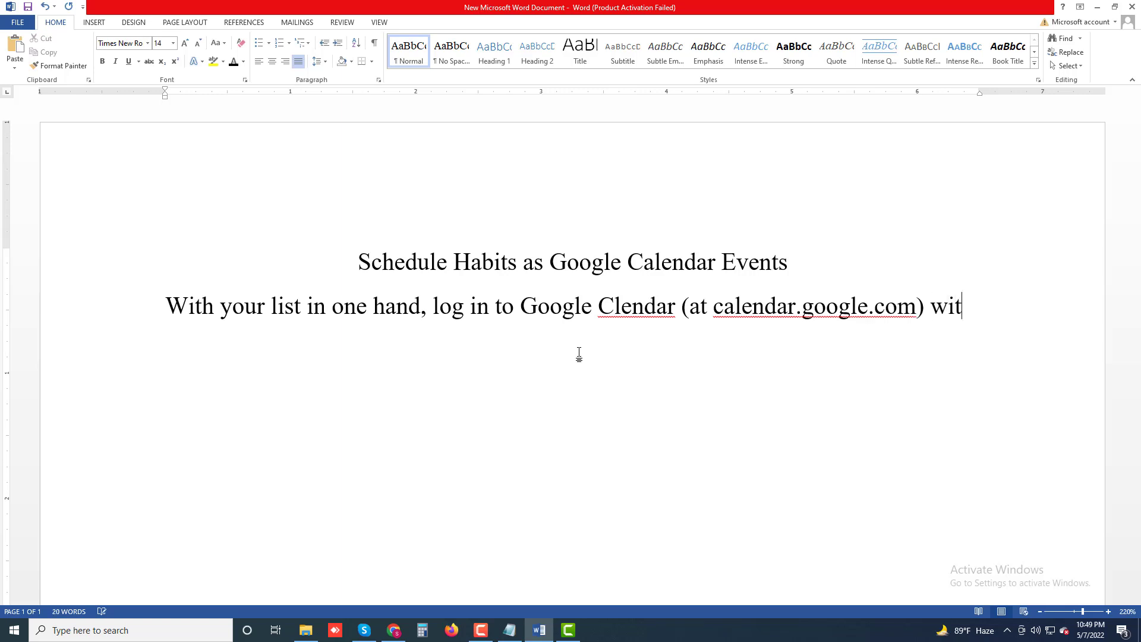
type("h your")
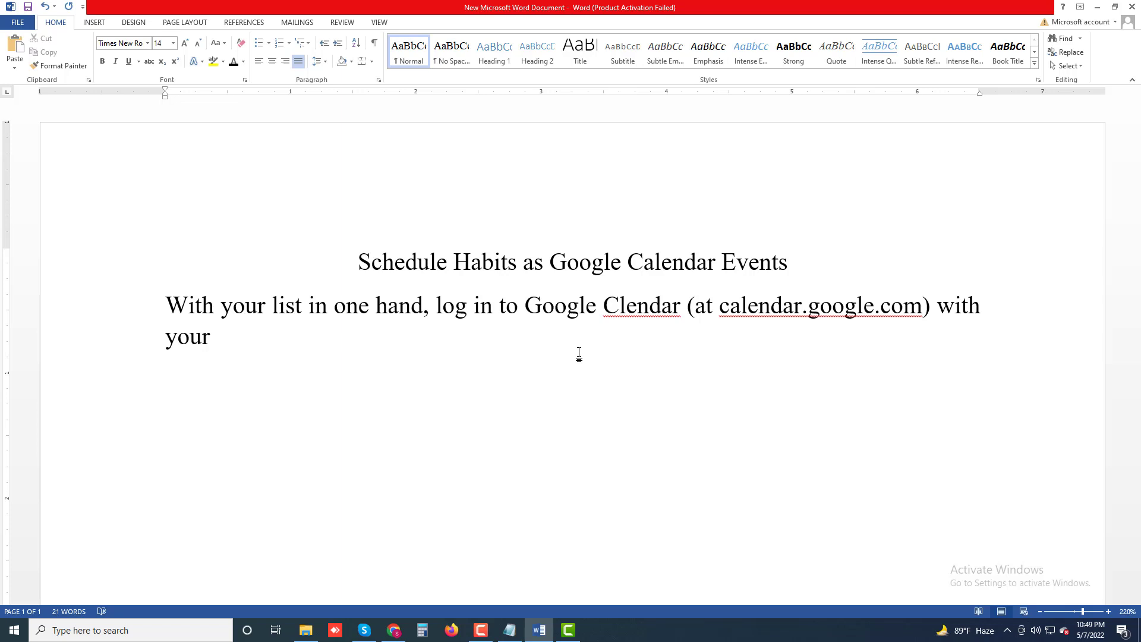
Correct the misspelled word "Clendar" to "Calendar" and place the insertion point at the end of the paragraph's first line.
right_click(673, 311)
left_click(704, 326)
left_click(1009, 315)
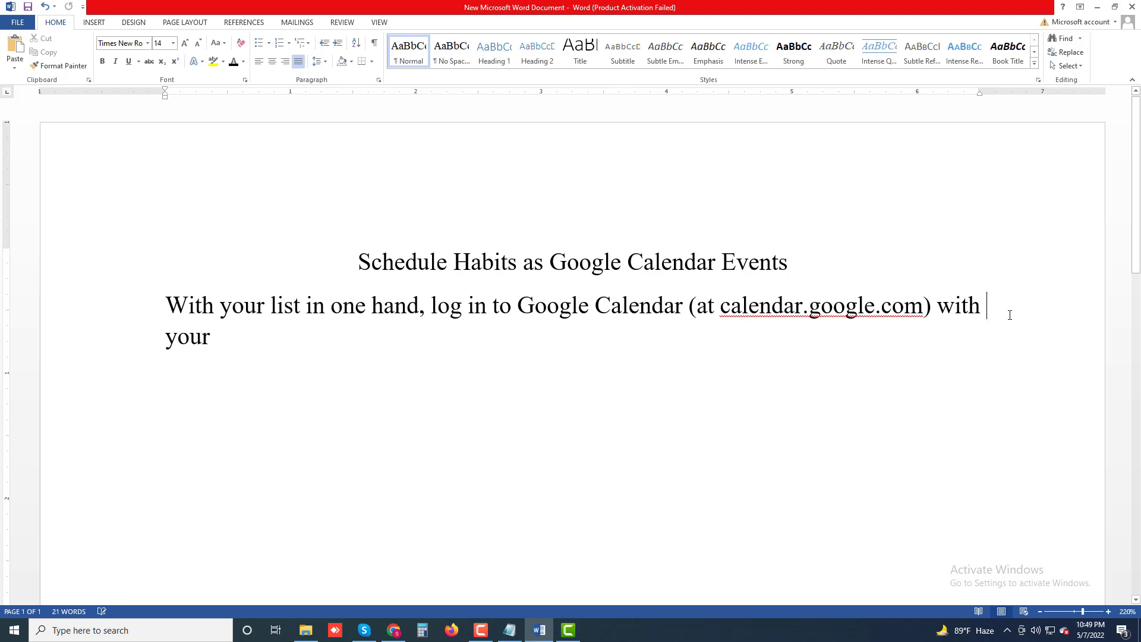
Insert "your google account and starting with the day" after "with", before the existing word "your".
type("your")
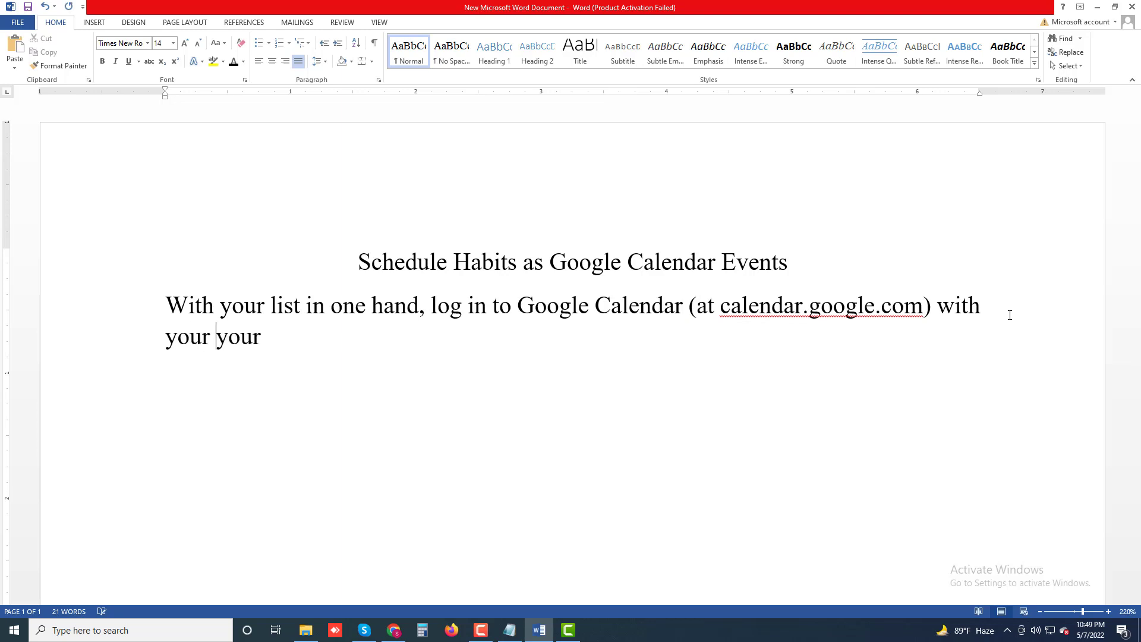
type(" google accou")
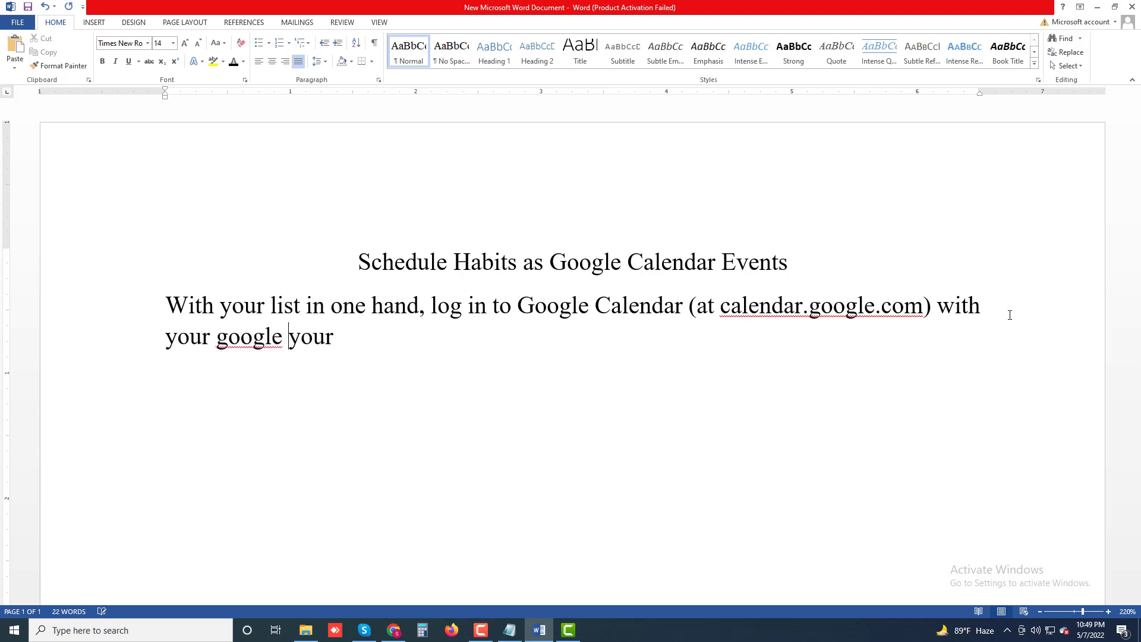
type("nt")
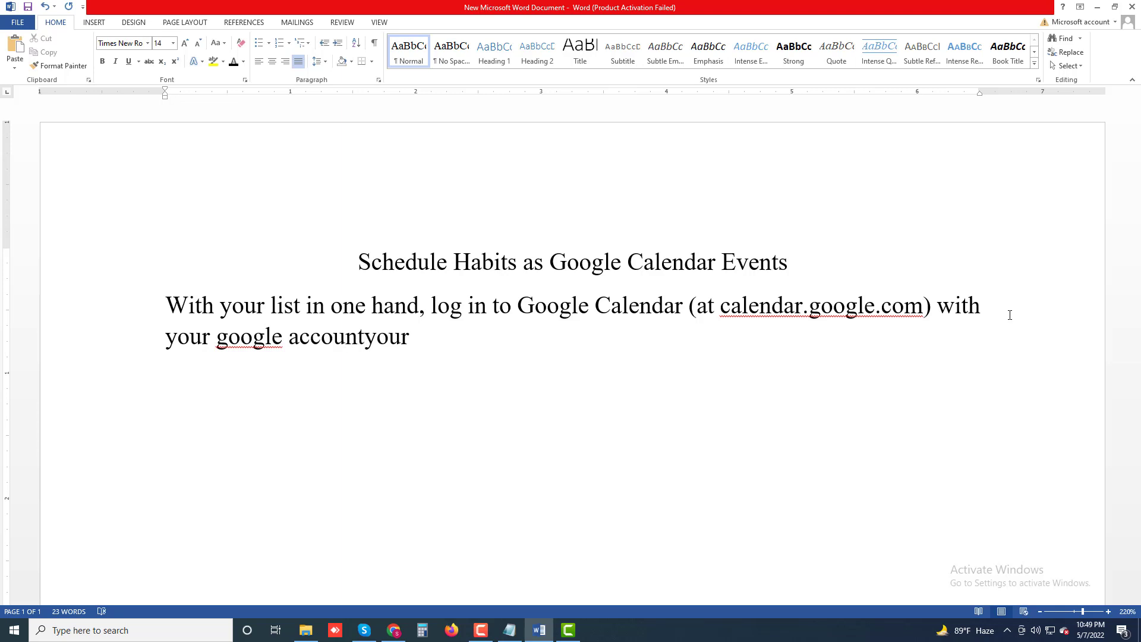
type(" and star")
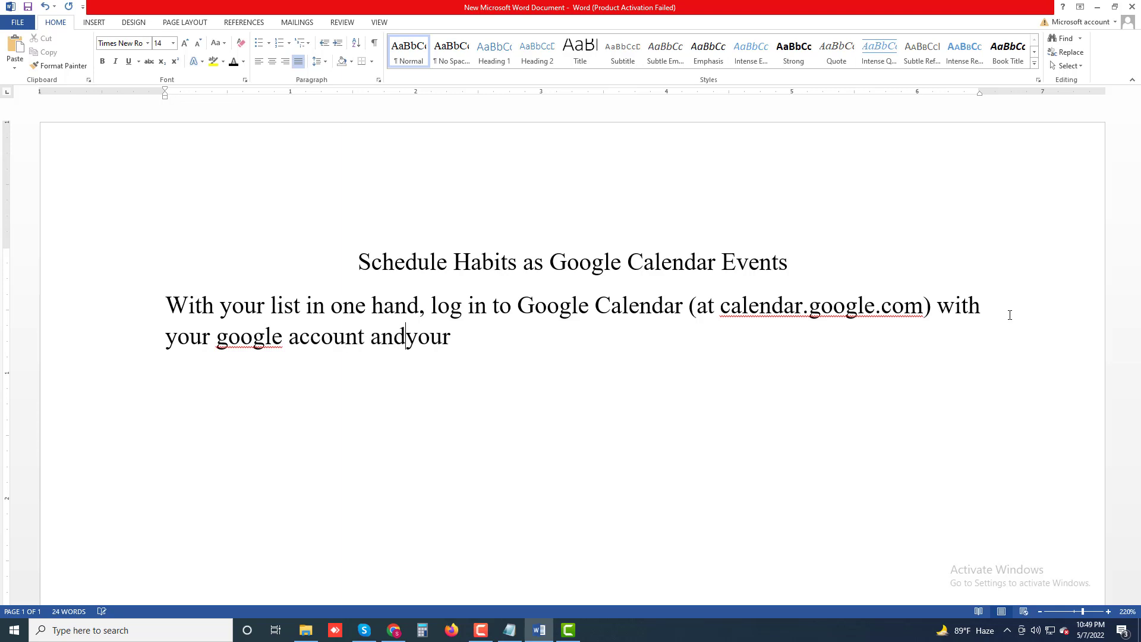
type("ting")
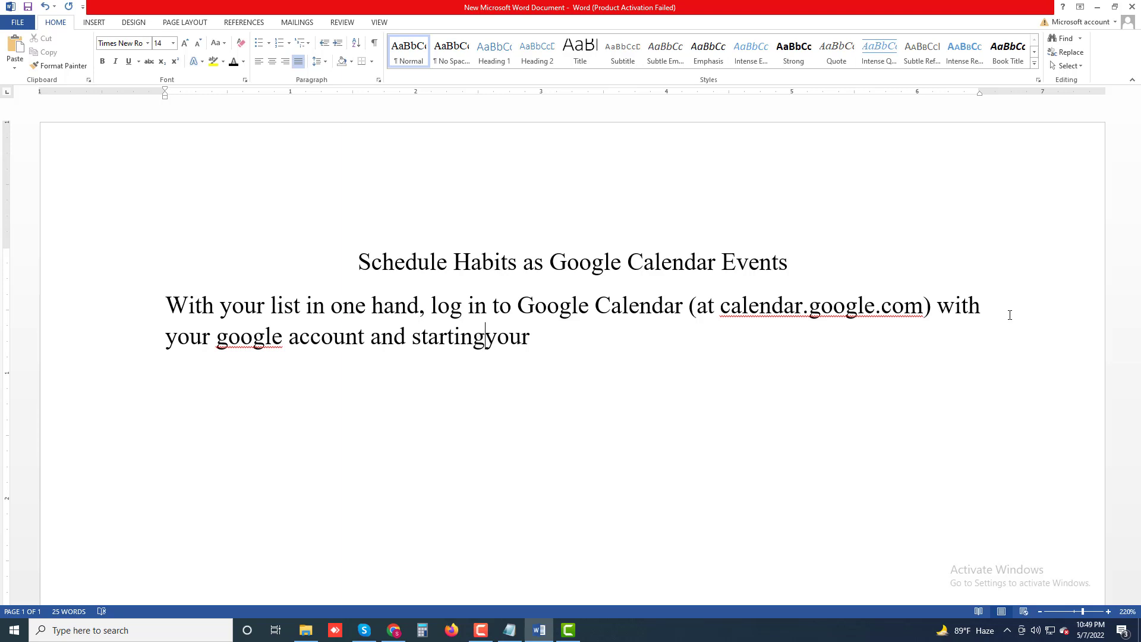
type(" with the")
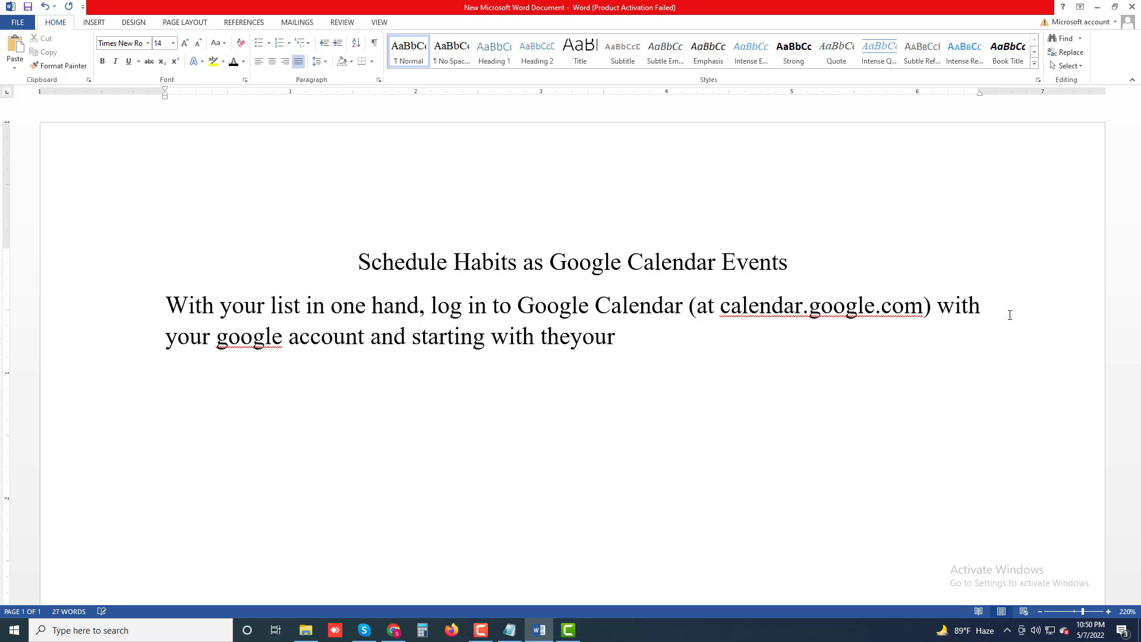
type(" day ")
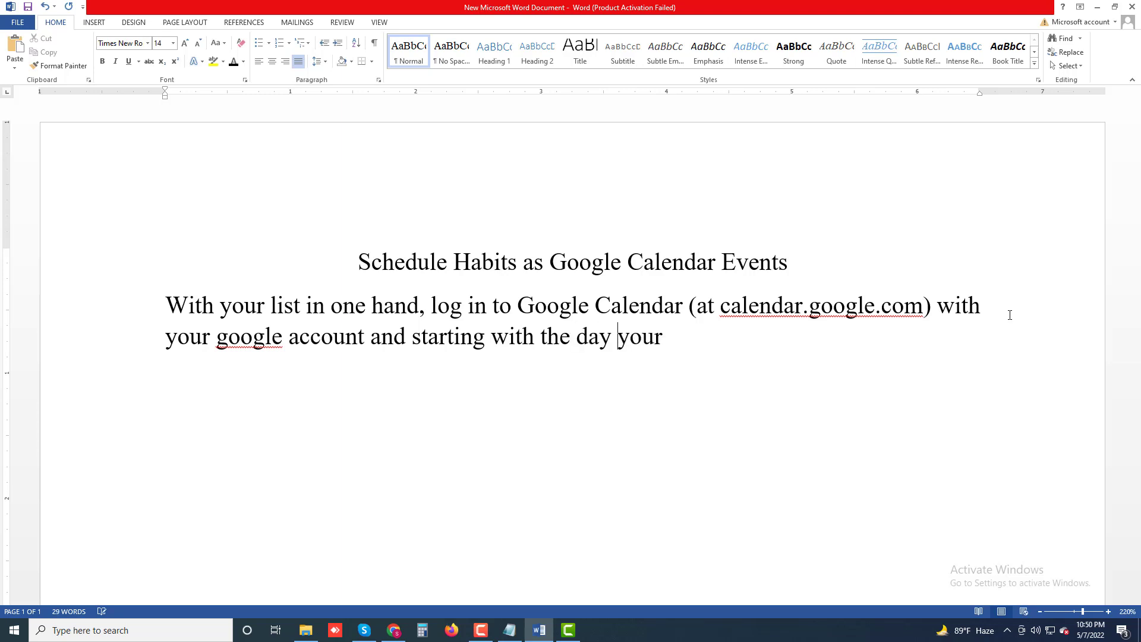
Insert "of this week that you want to start the habit" after "the day", before the leftover word "your".
type("of")
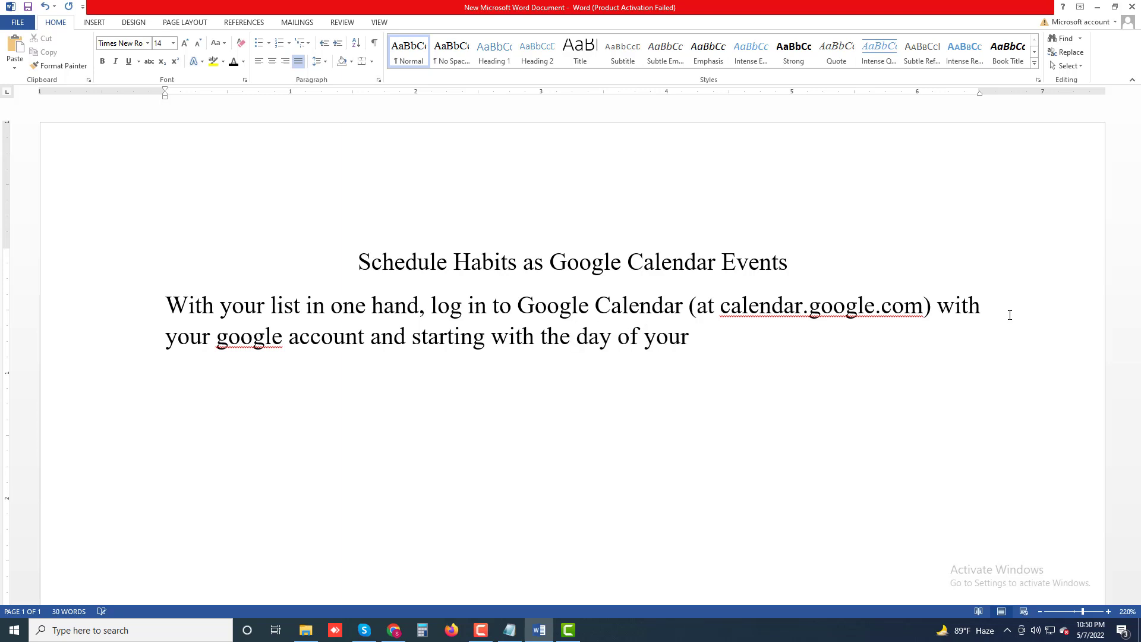
type(" this w")
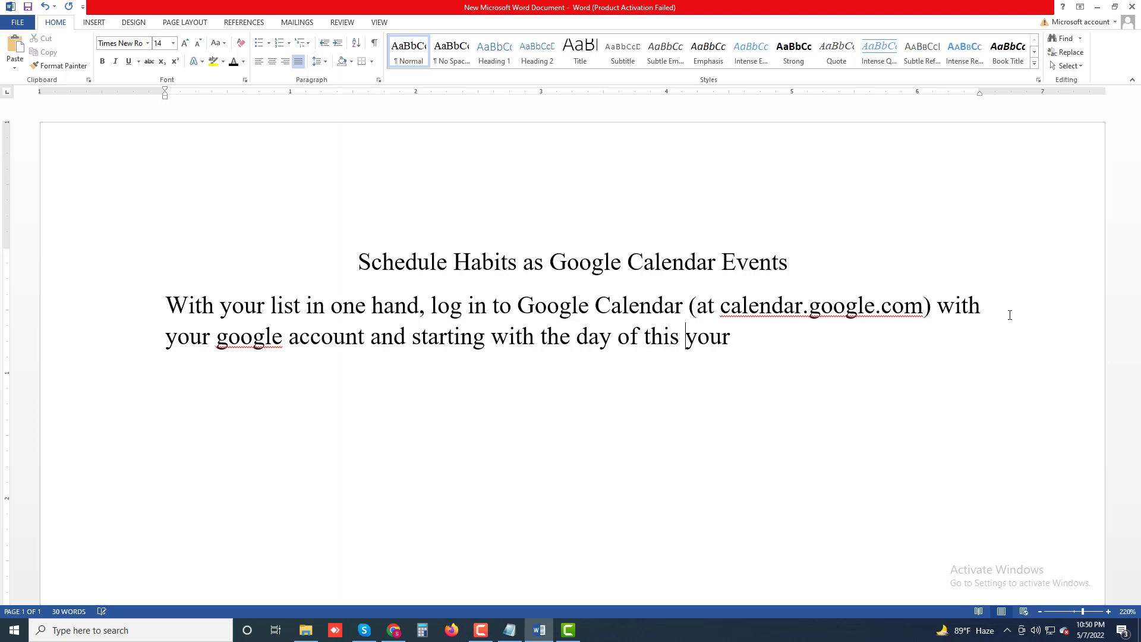
type("eek")
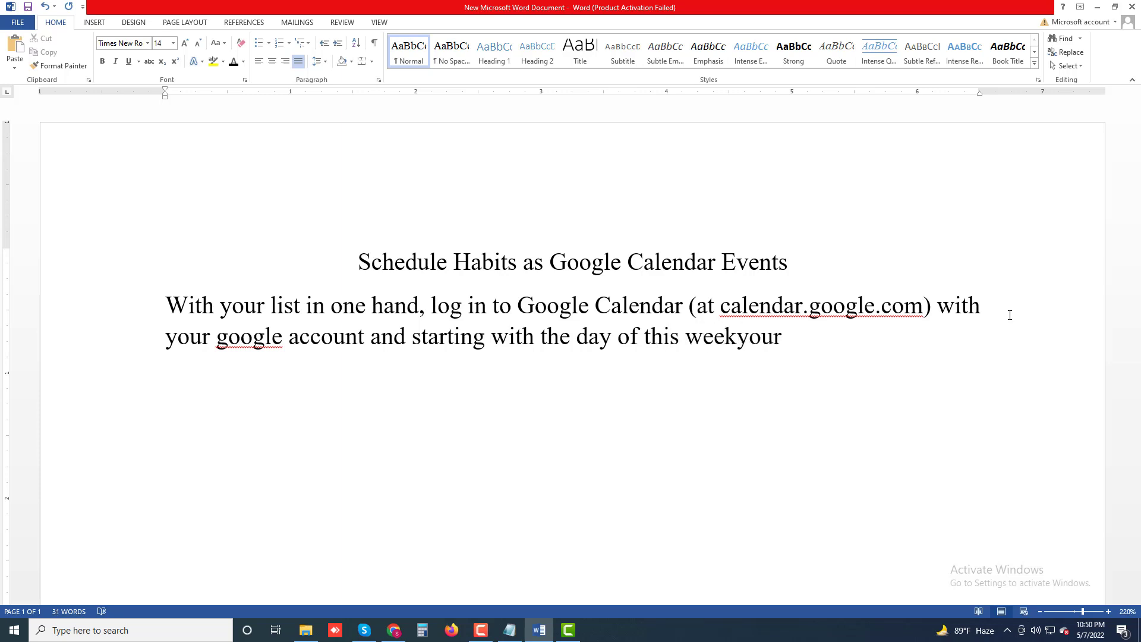
type(" that")
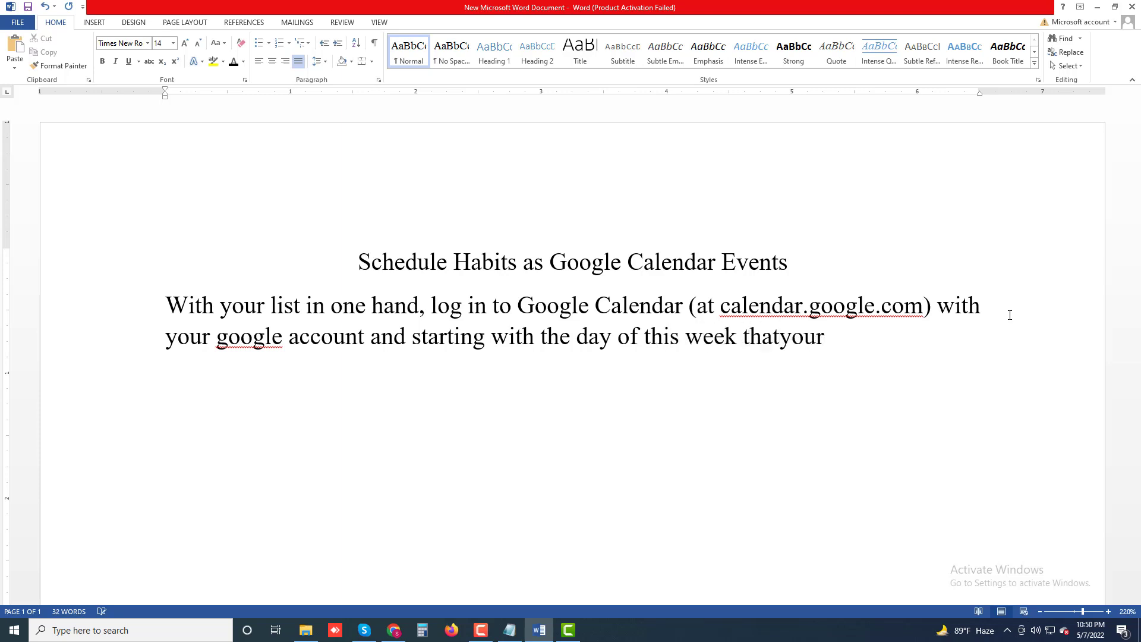
type(" you want")
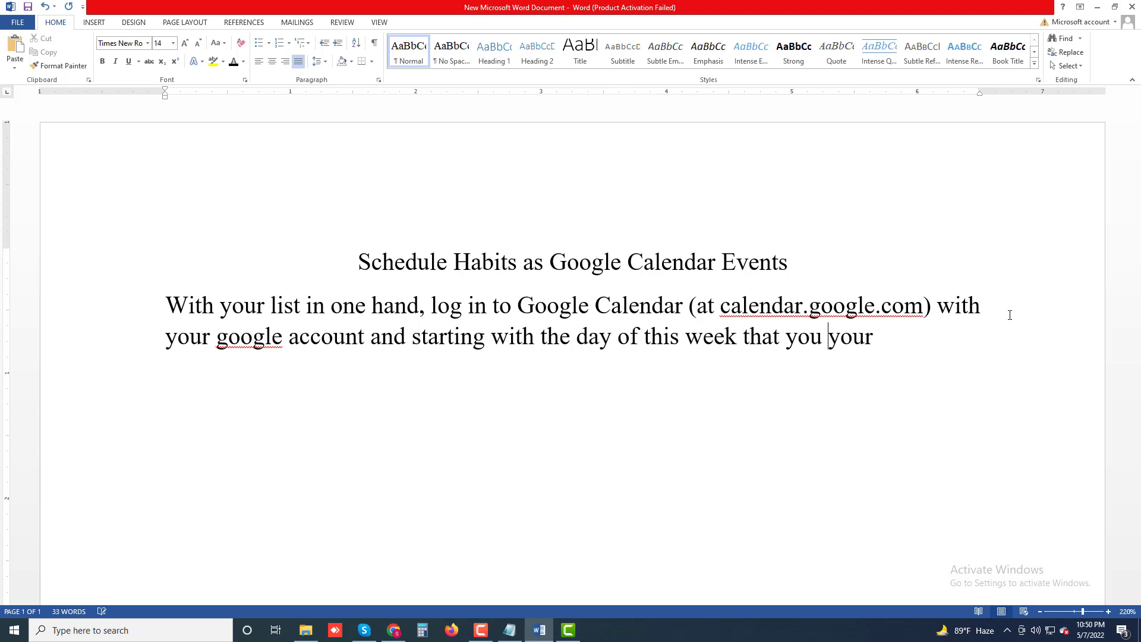
type(" to star")
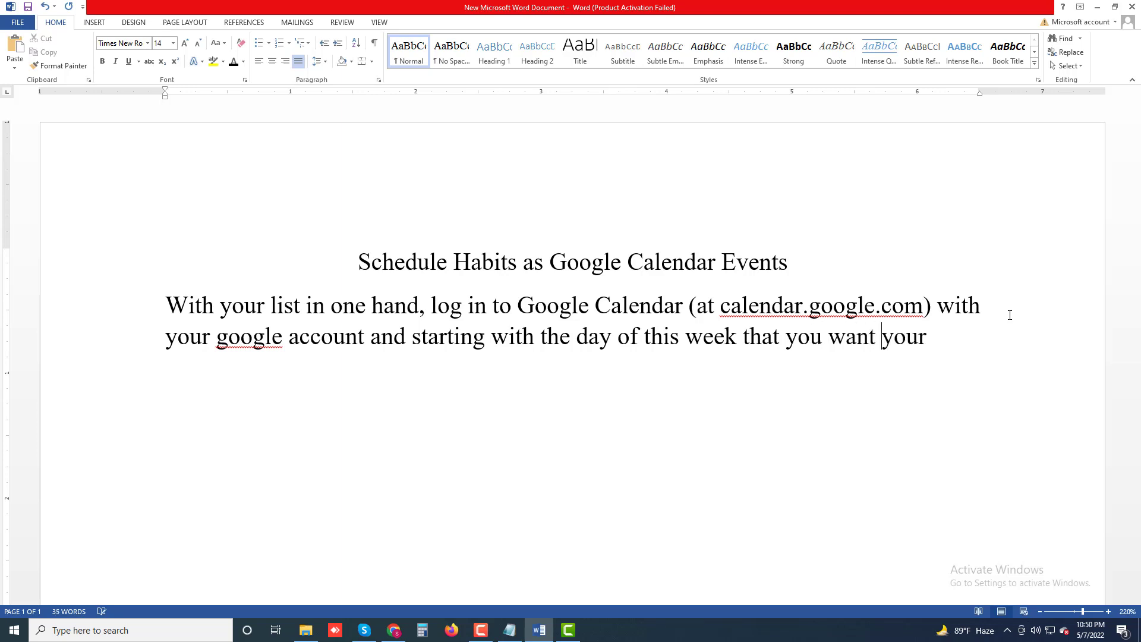
type("t ")
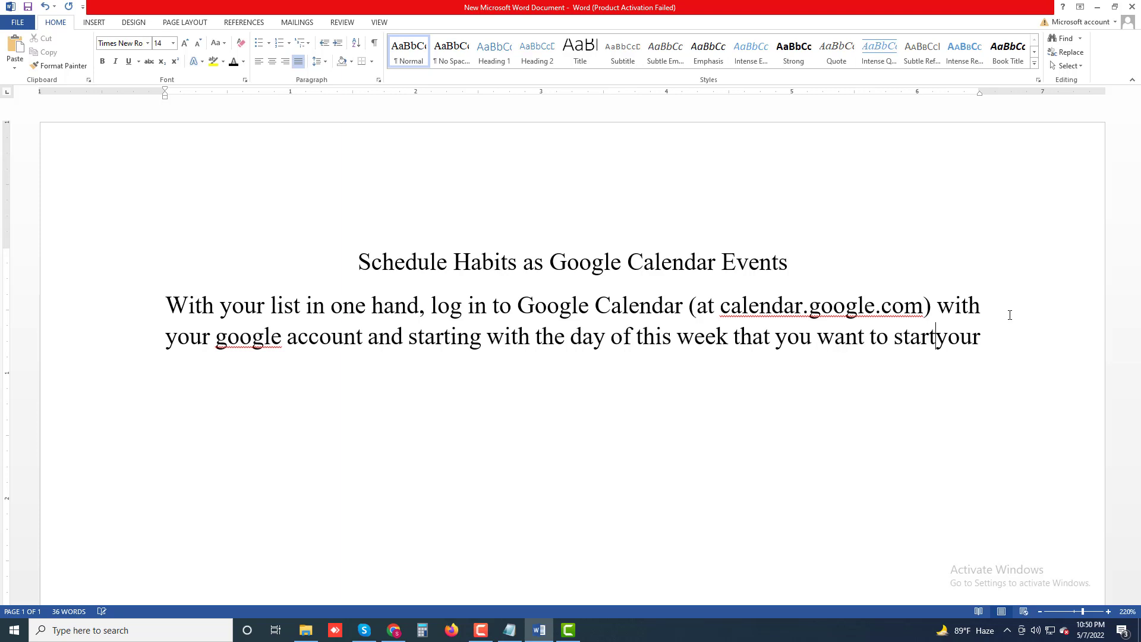
type("the habit")
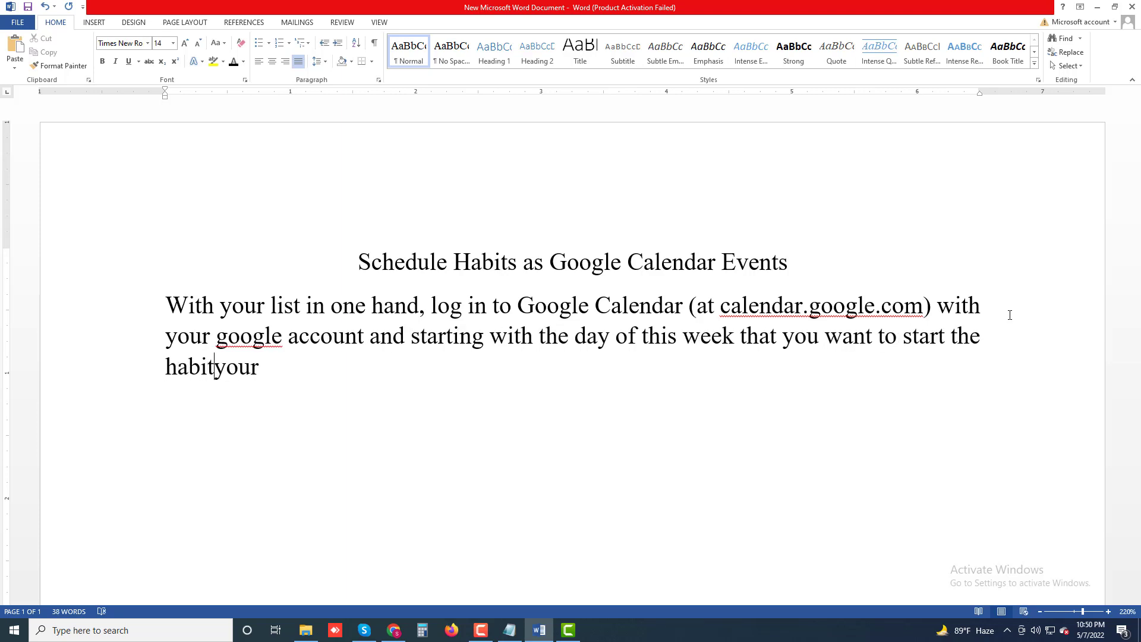
Add ", create" after "habit" and replace the leftover word "your" with "a new".
type(", v")
key("BackSpace")
type("create")
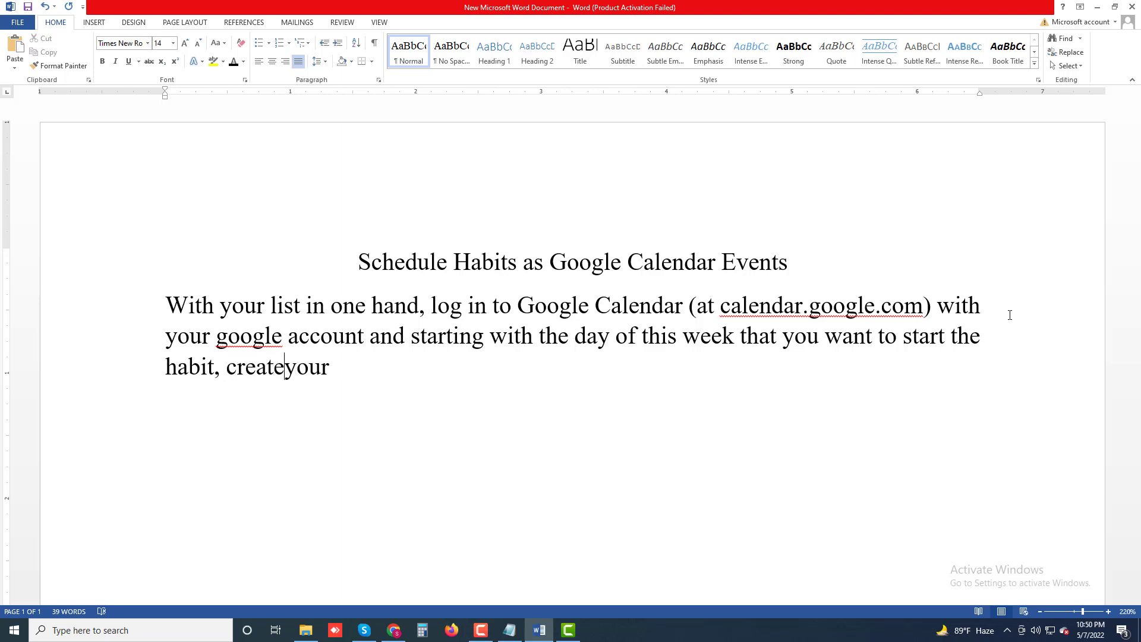
key("Delete")
key("Delete")
key("Delete")
key("Delete")
type("a  new")
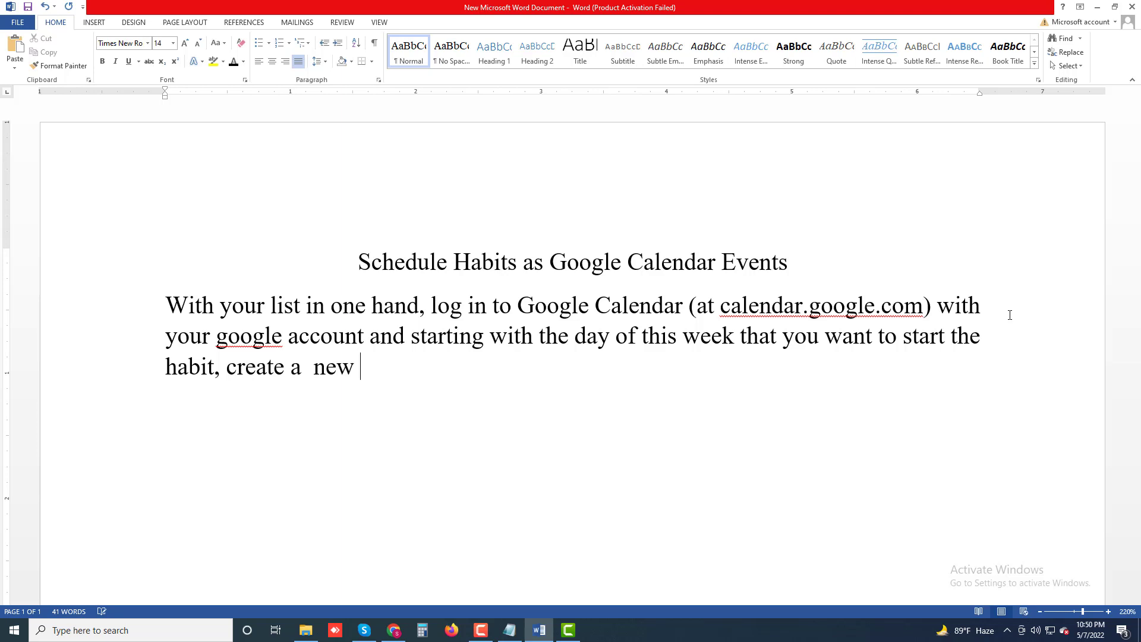
Finish the first paragraph with "event. This will achieve the “make it easy” part of habit planning.".
type(" event. this will")
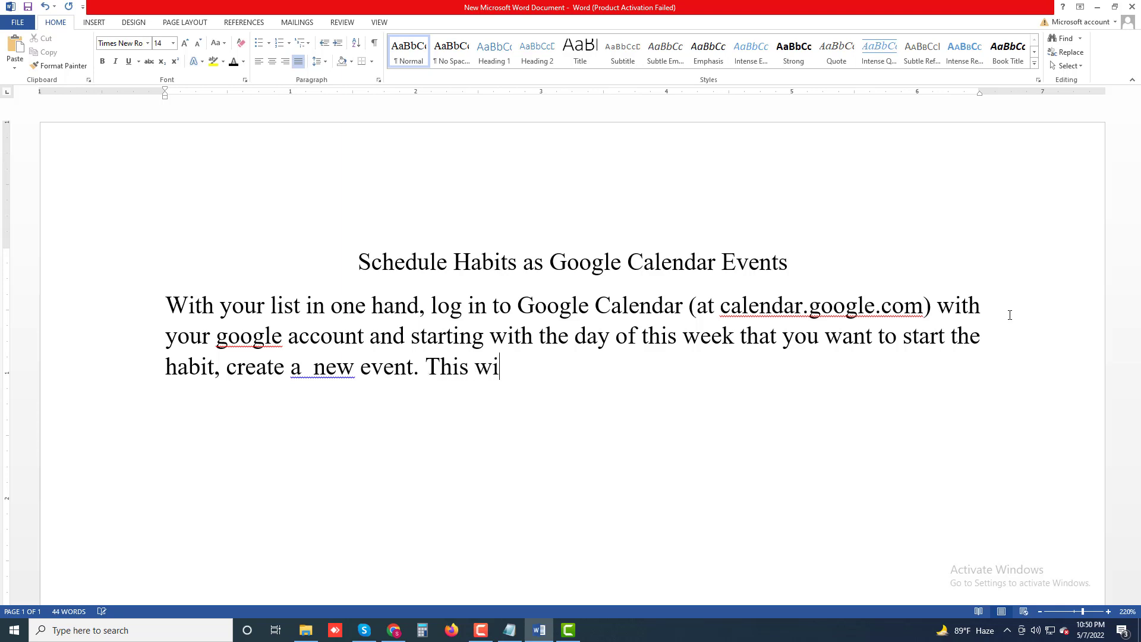
type(" achieve")
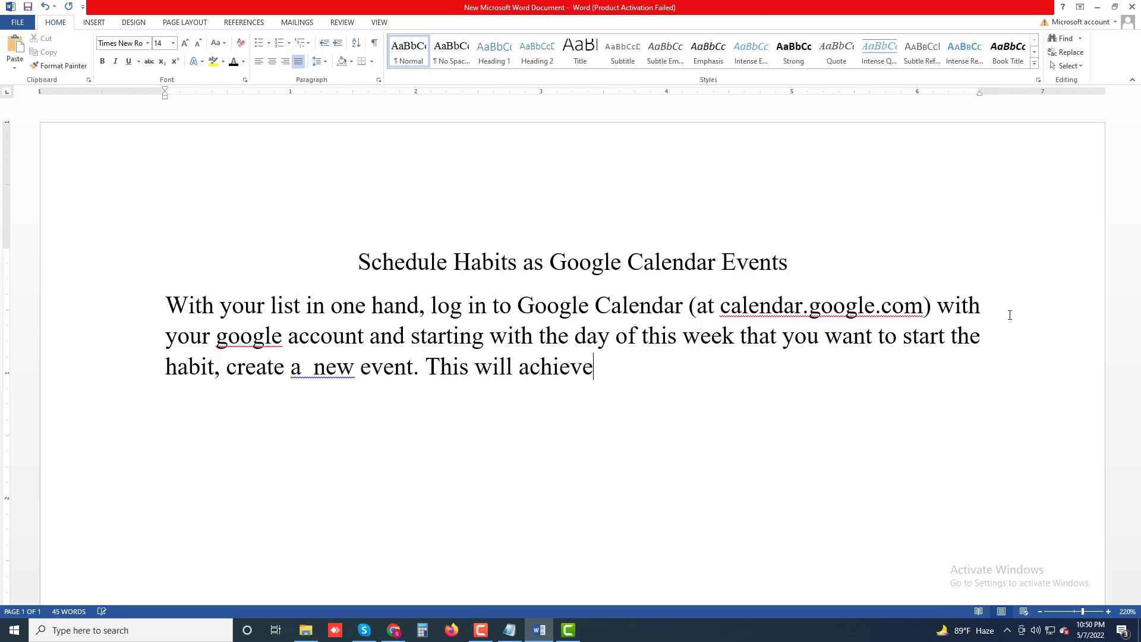
type(" the ")
type("\"")
type("ma")
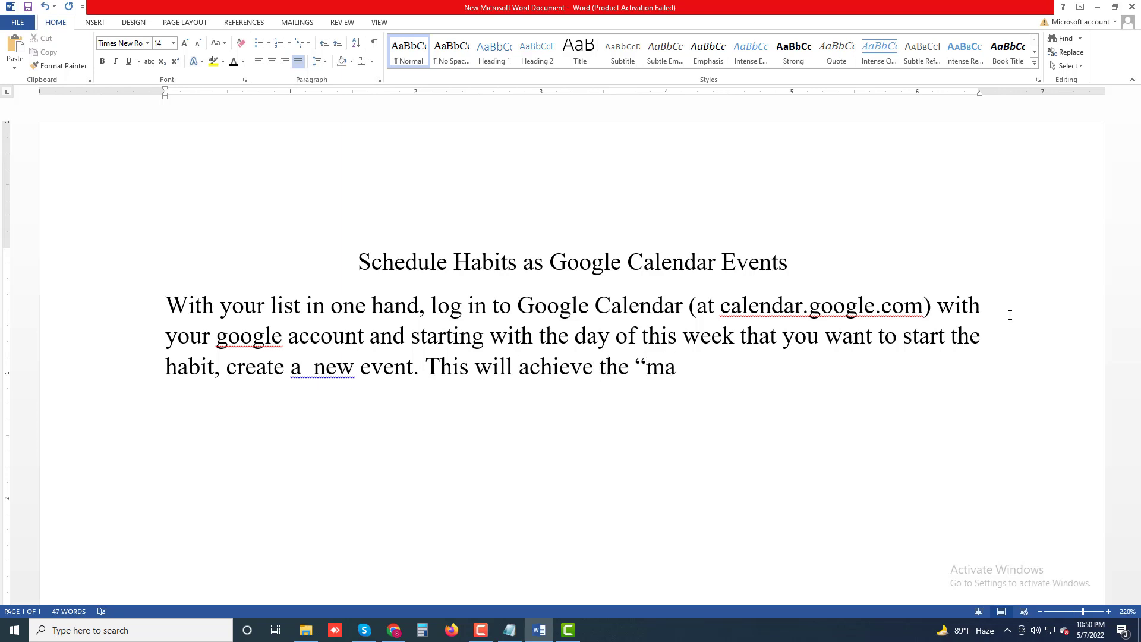
type("ke it easy")
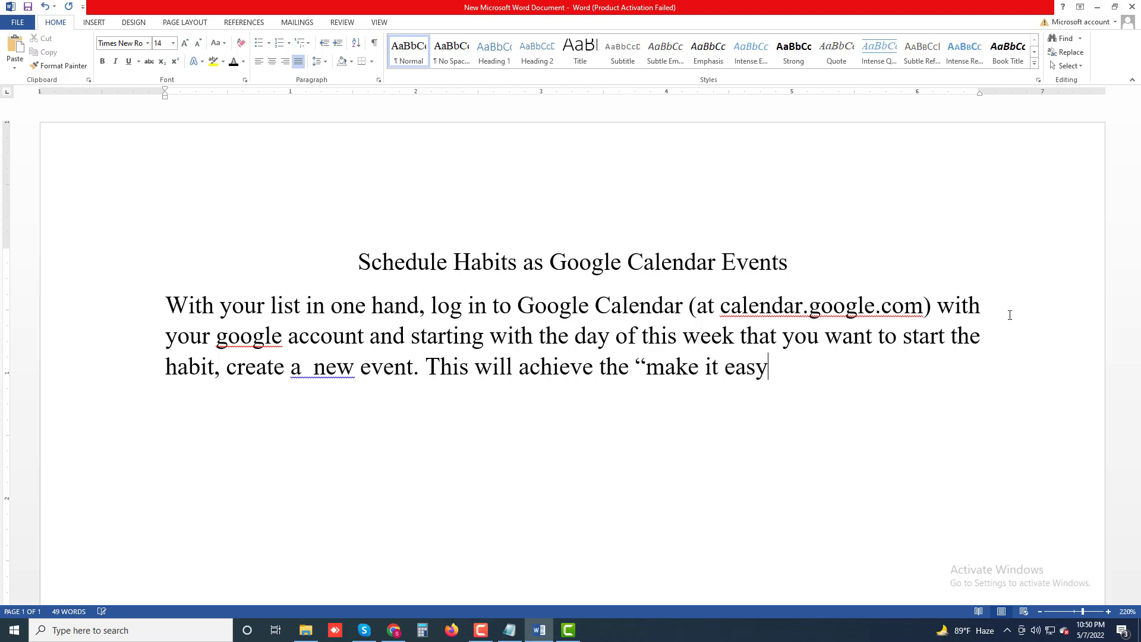
type("\" part of habit")
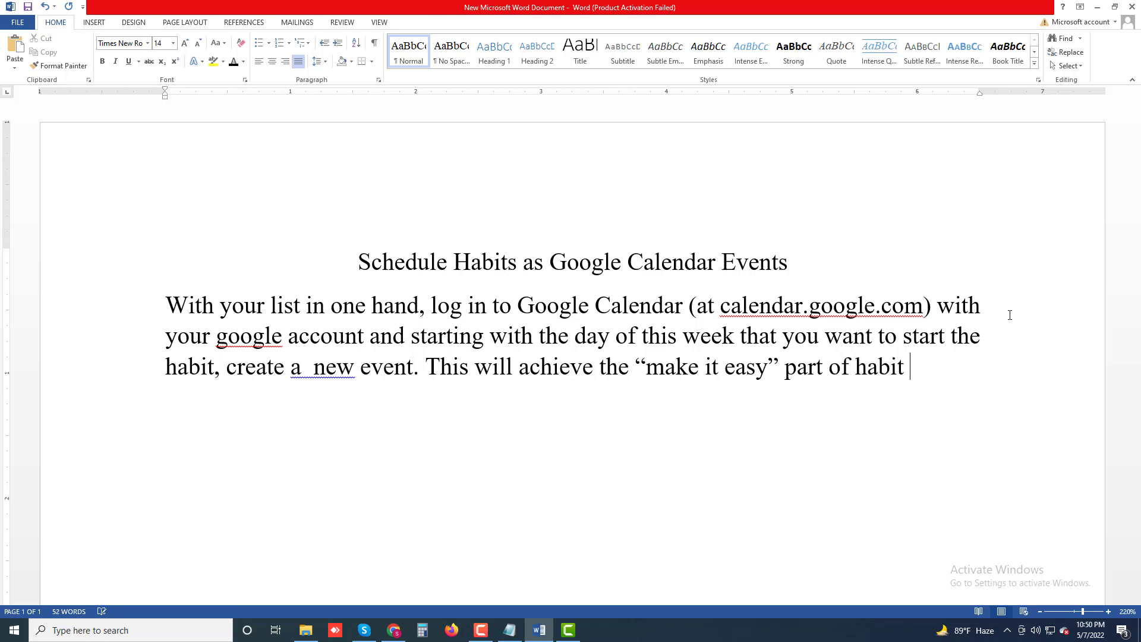
type(" plannin")
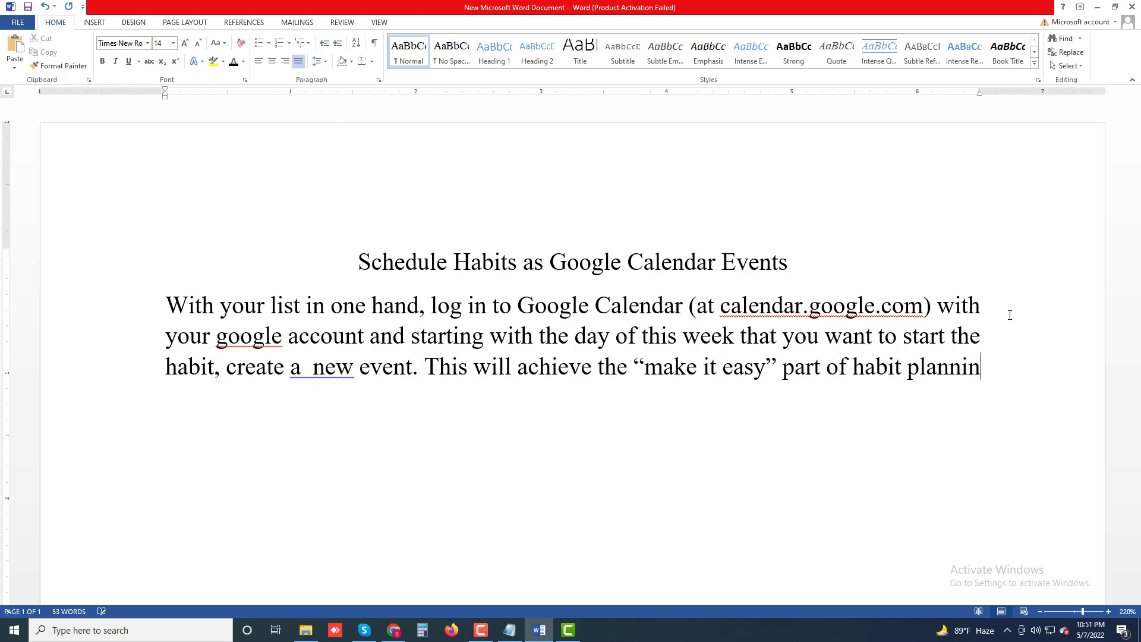
type("g.")
Start a second paragraph reading "Default reminders aren’t enabled in Google Calendar, so".
key("Return")
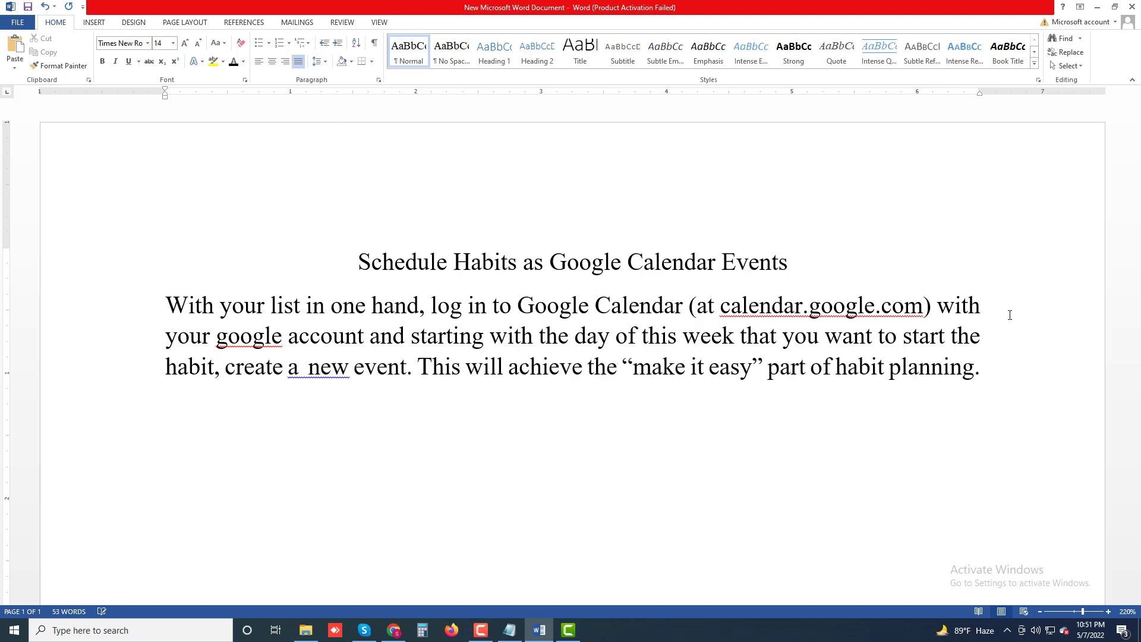
type("Default")
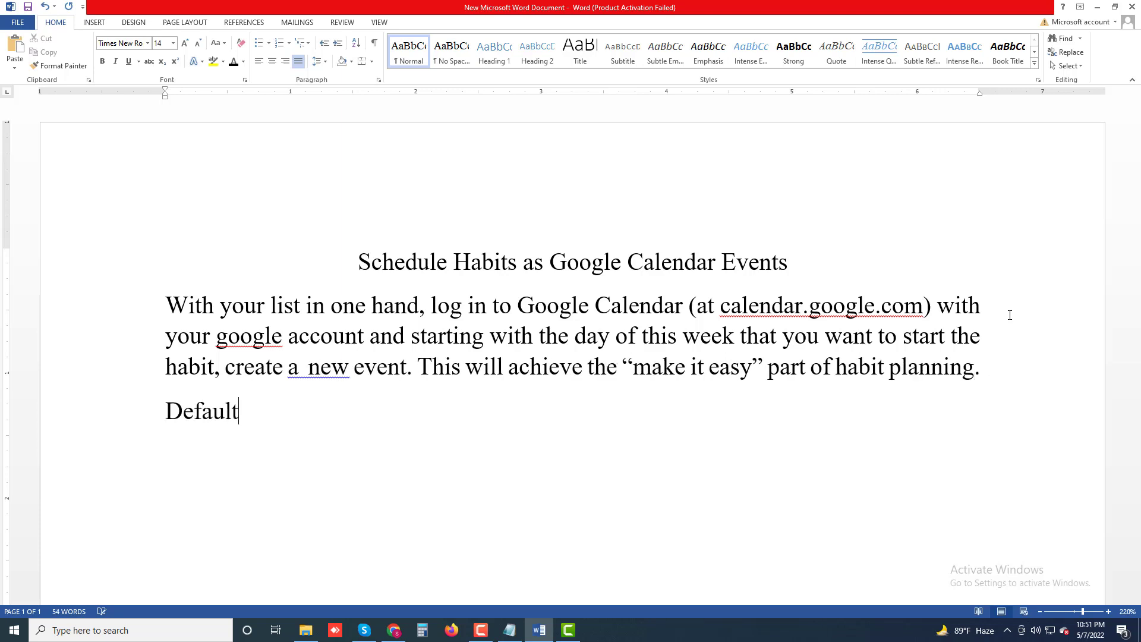
type(" reminders ")
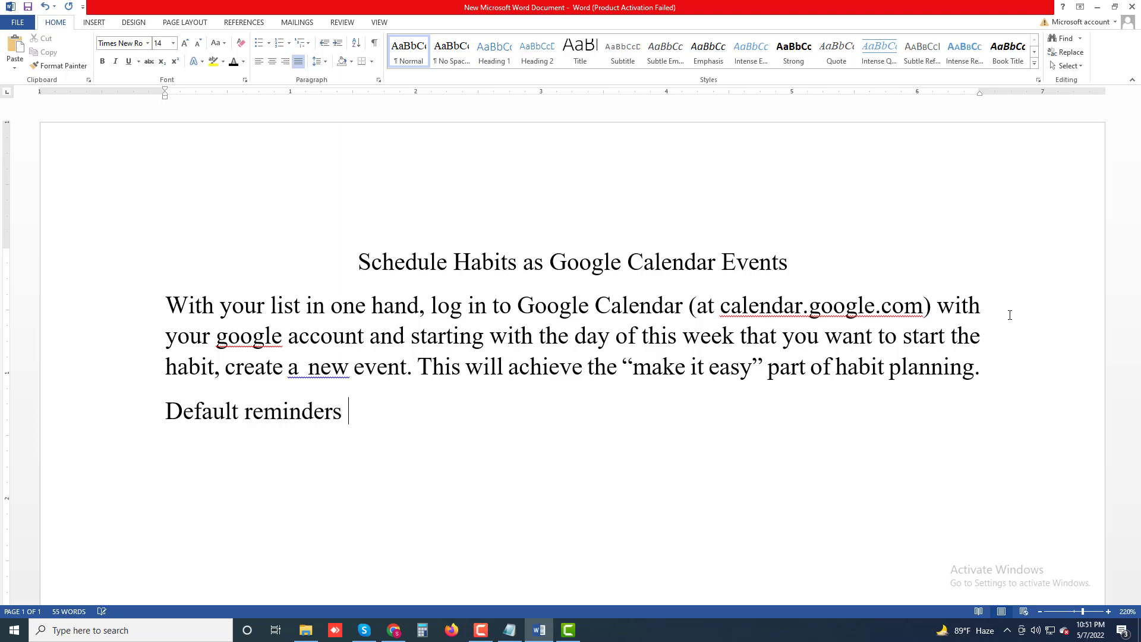
type("aren")
type("'t ")
type("enab")
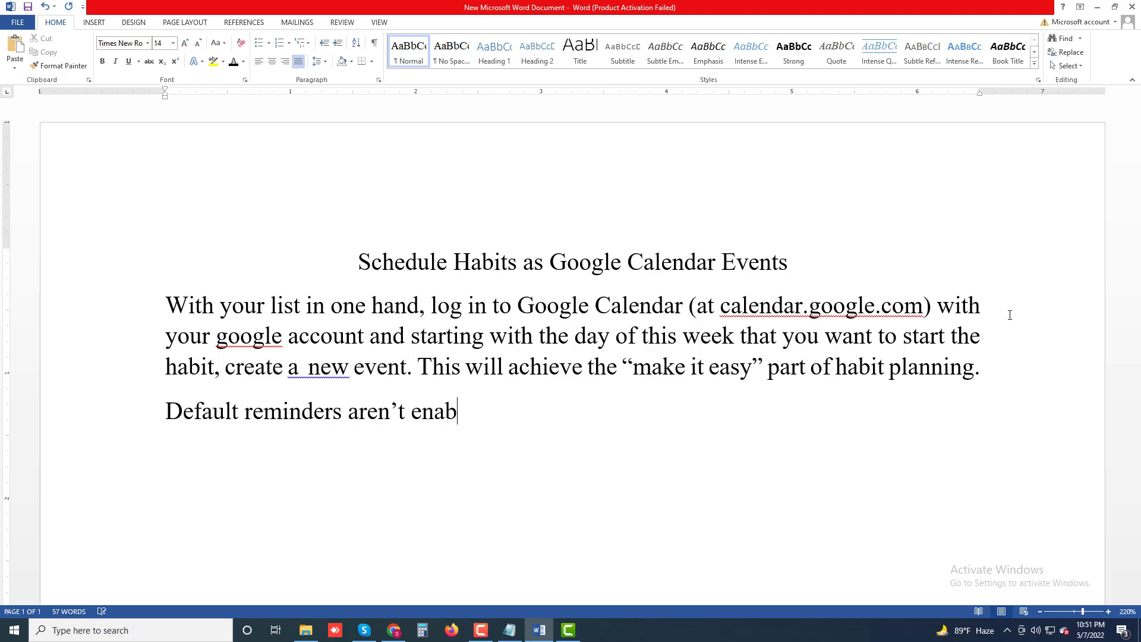
type("led in Goog")
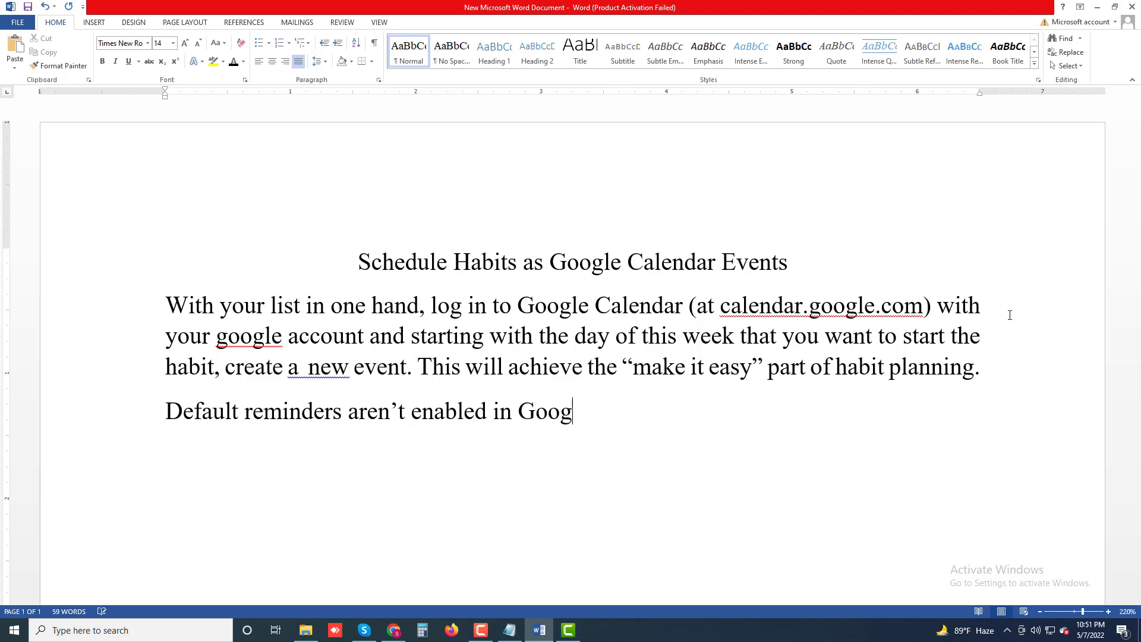
type("le Cal")
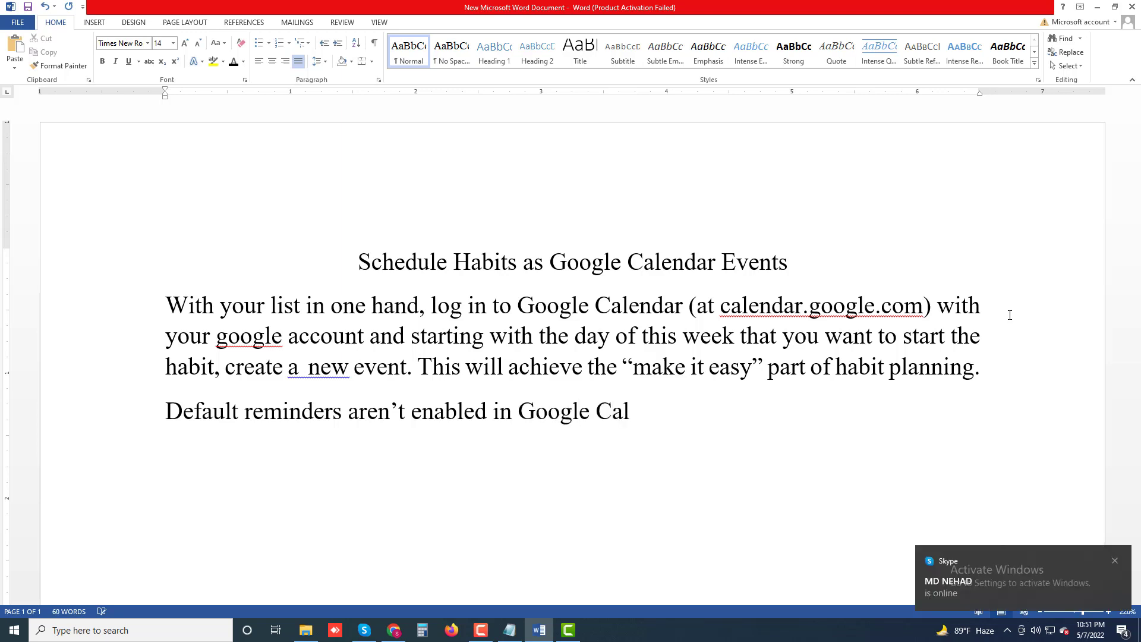
type("endar, so ")
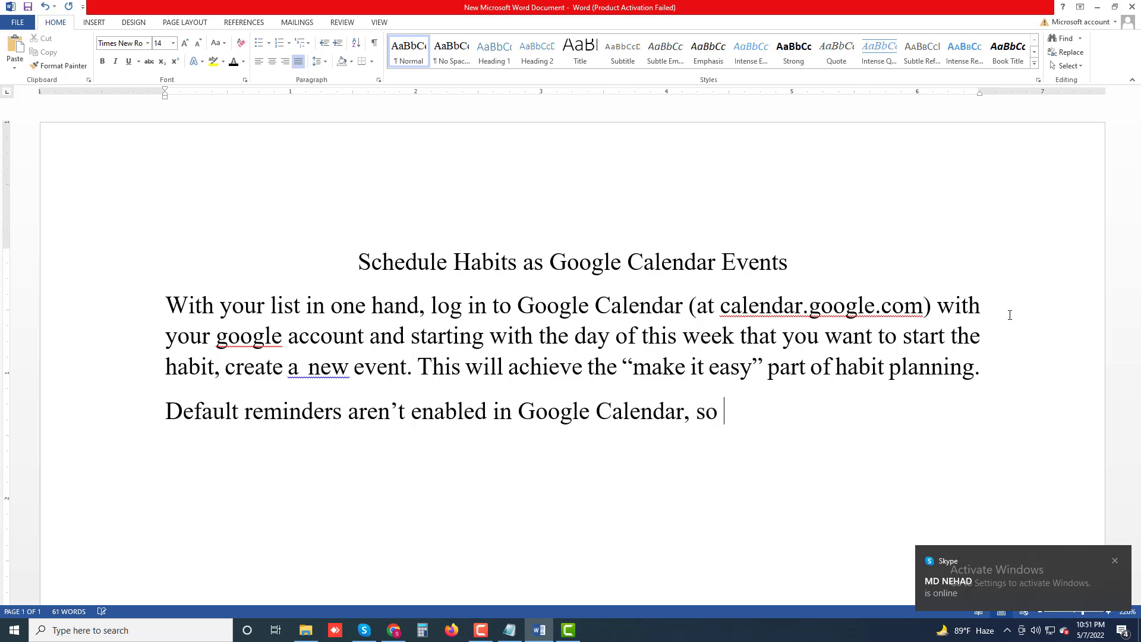
Continue the second paragraph's sentence with "you’ll need to customize these event".
type("you")
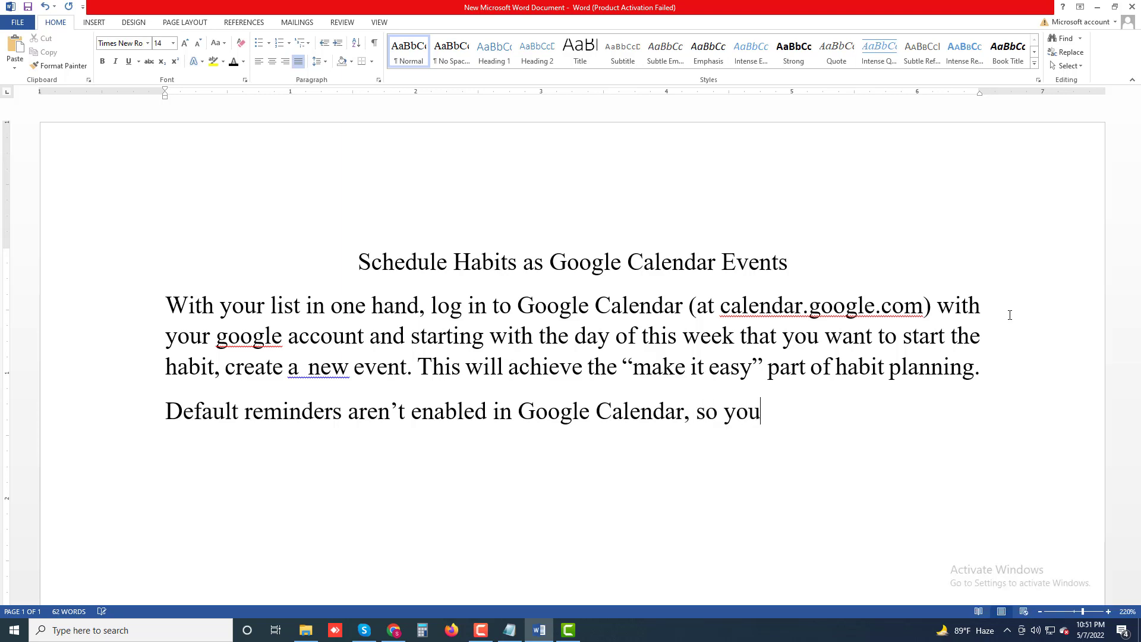
type("'ll ")
type("need to ")
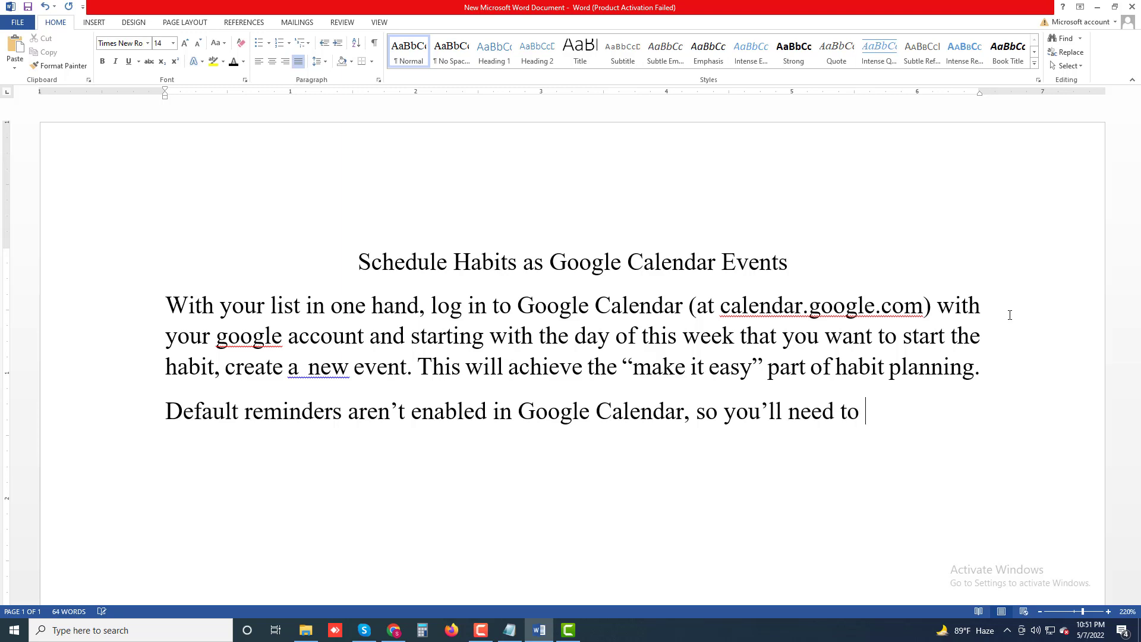
type("customise")
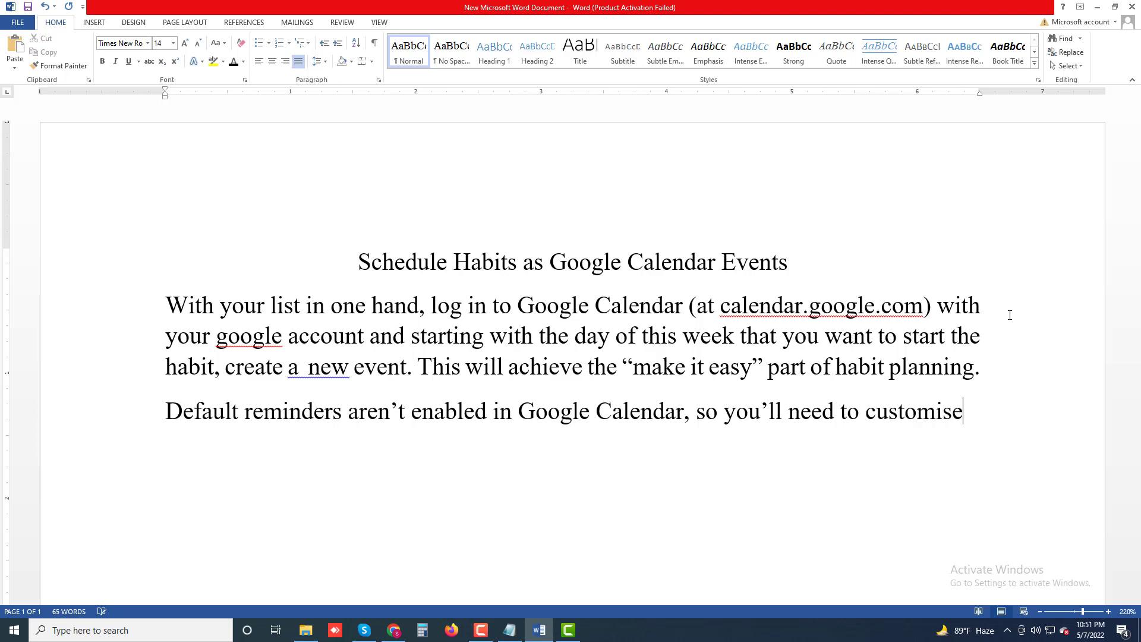
key("BackSpace")
key("BackSpace")
type("ze thees")
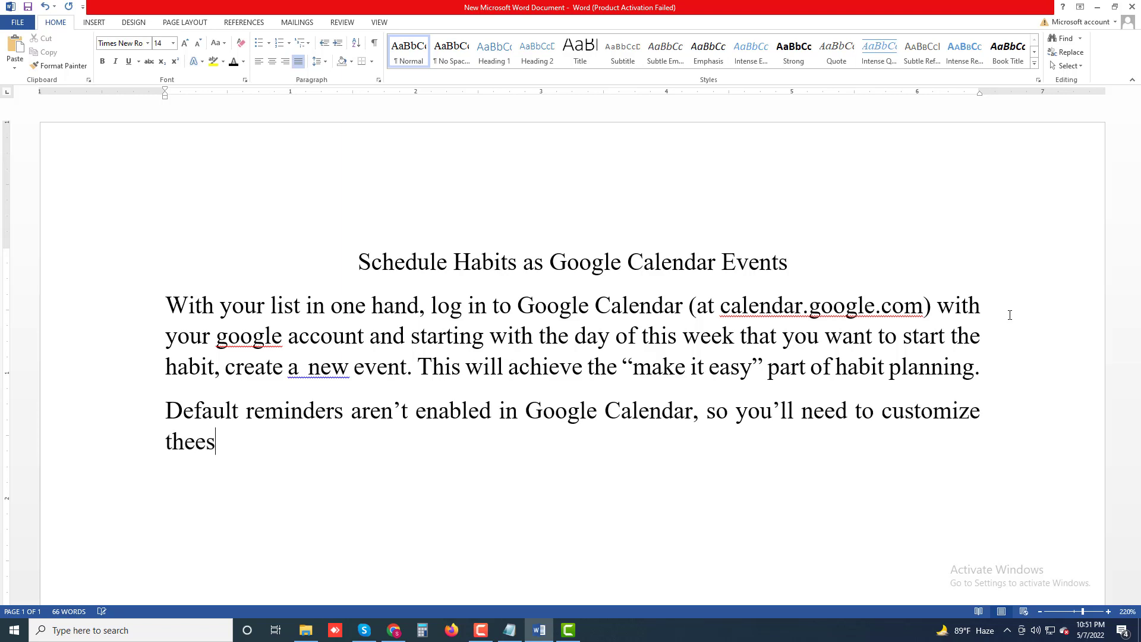
key("BackSpace")
key("BackSpace")
type("se event")
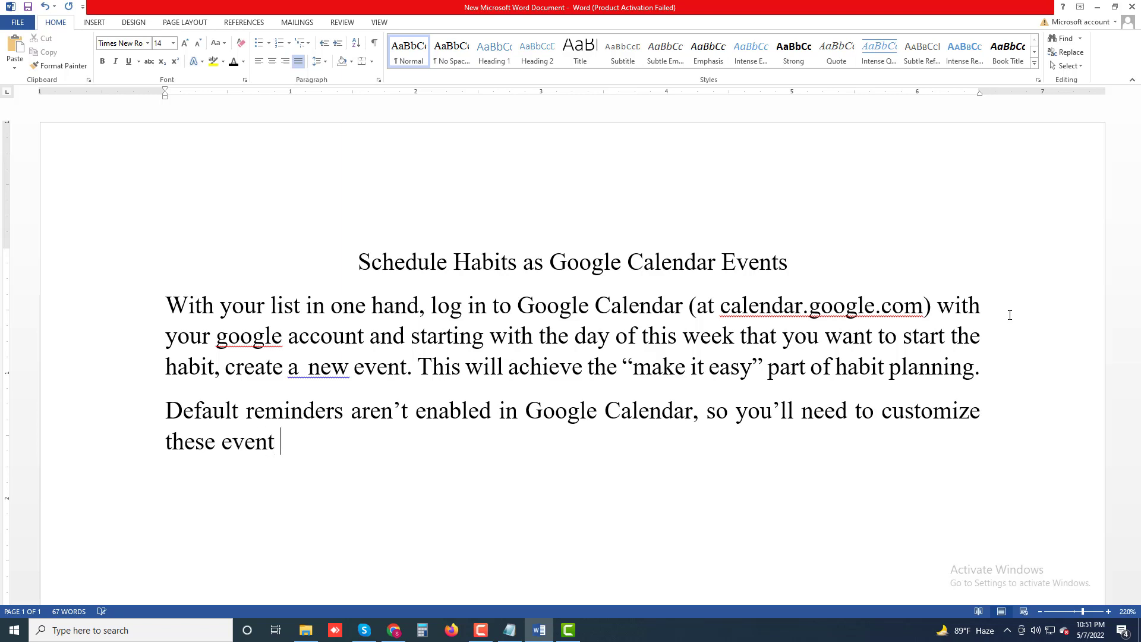
Complete the second paragraph's sentence with "details to work for your habits.".
type(" details to w")
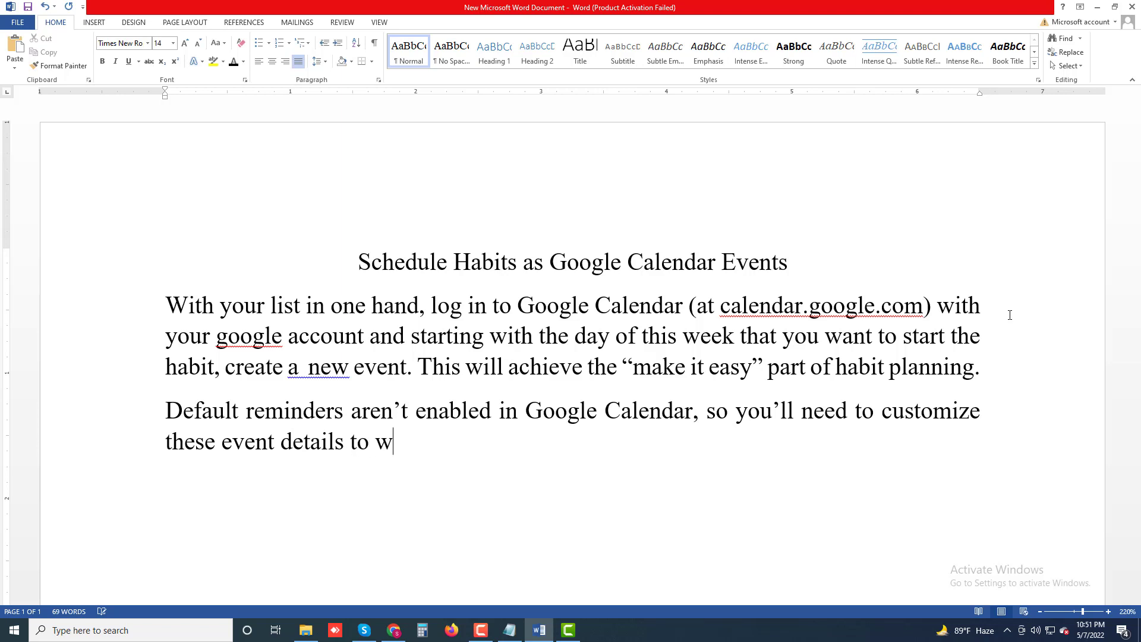
type("ork")
type("for your")
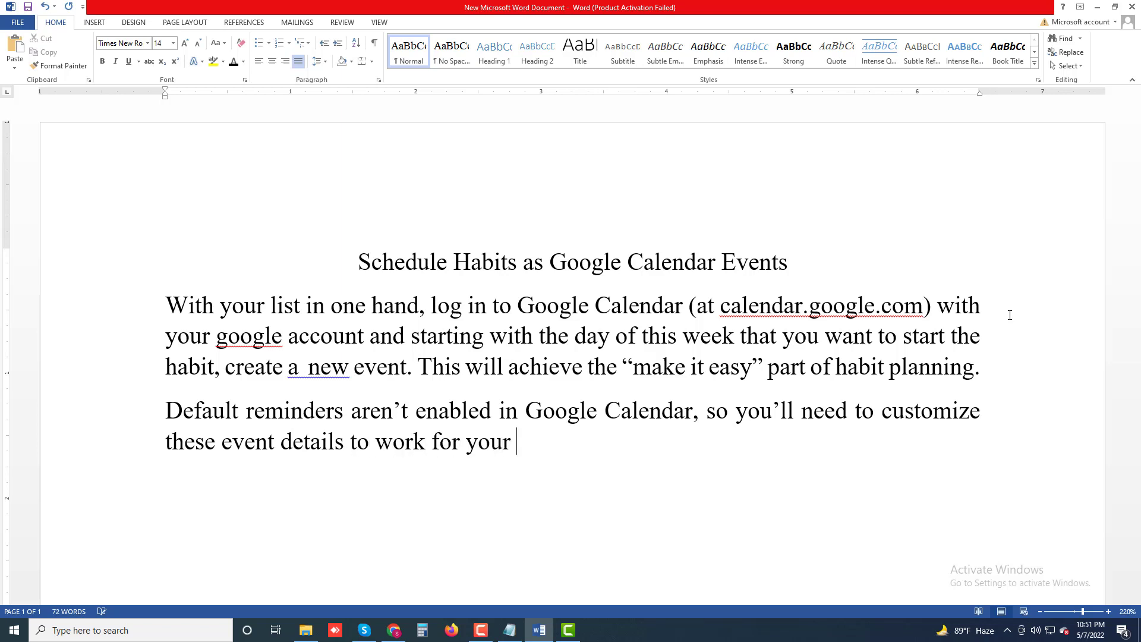
type(" habits.")
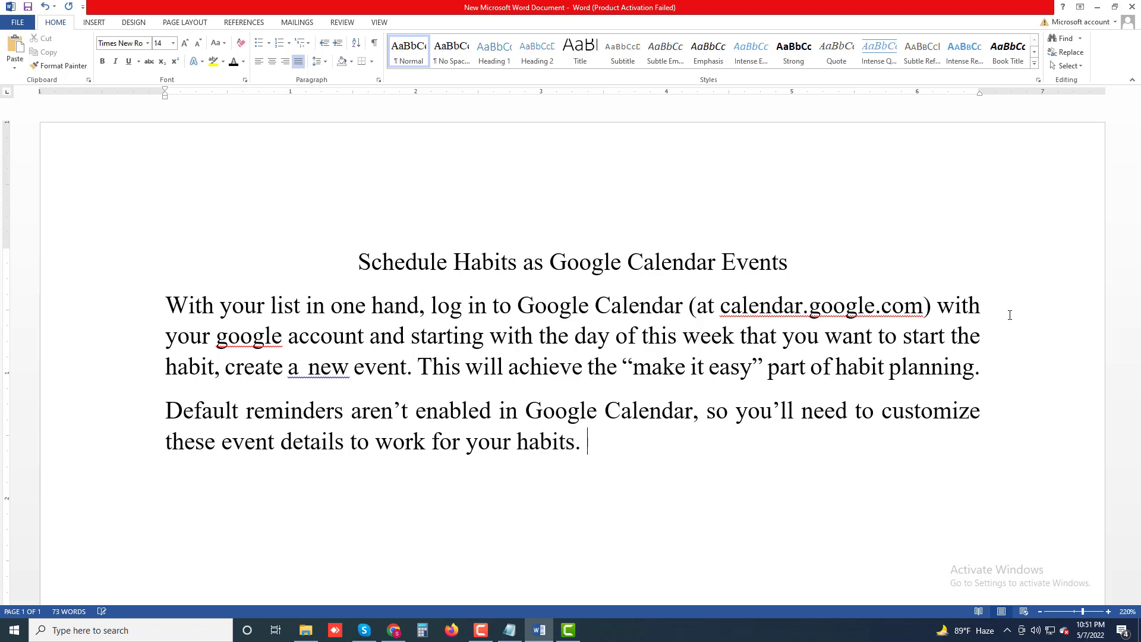